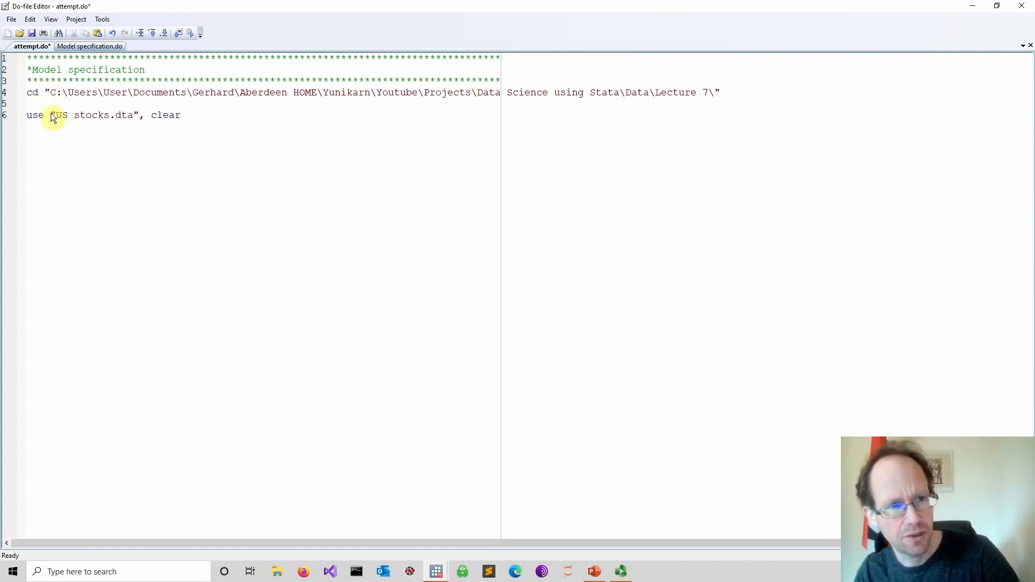
# Step: Save attempt.do and run its lines that set the Lecture 7 working directory and load "US stocks.dta"
pyautogui.moveTo(225, 112); pyautogui.dragTo(41, 131)
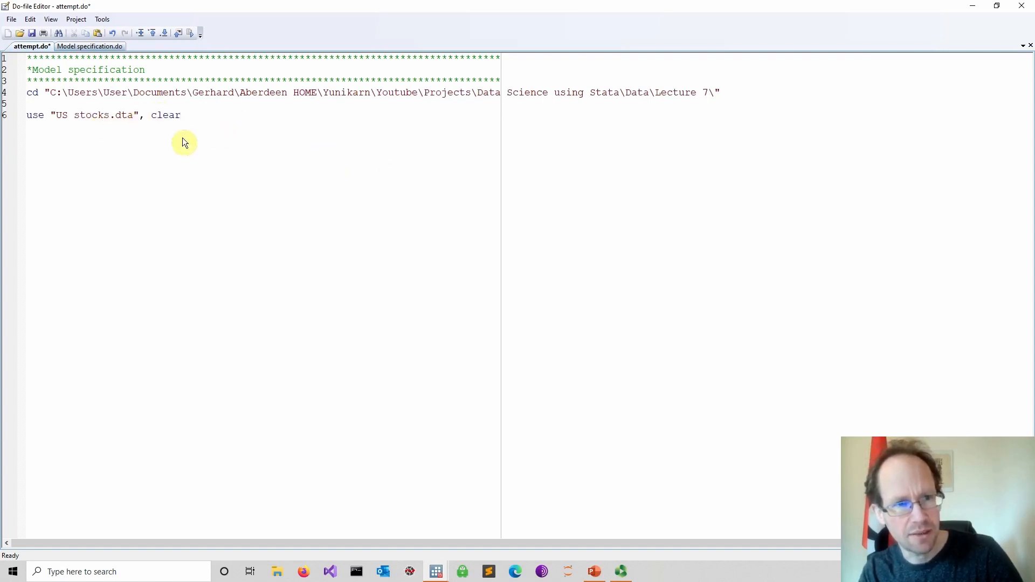
pyautogui.moveTo(181, 116); pyautogui.dragTo(173, 57)
pyautogui.click(32, 33)
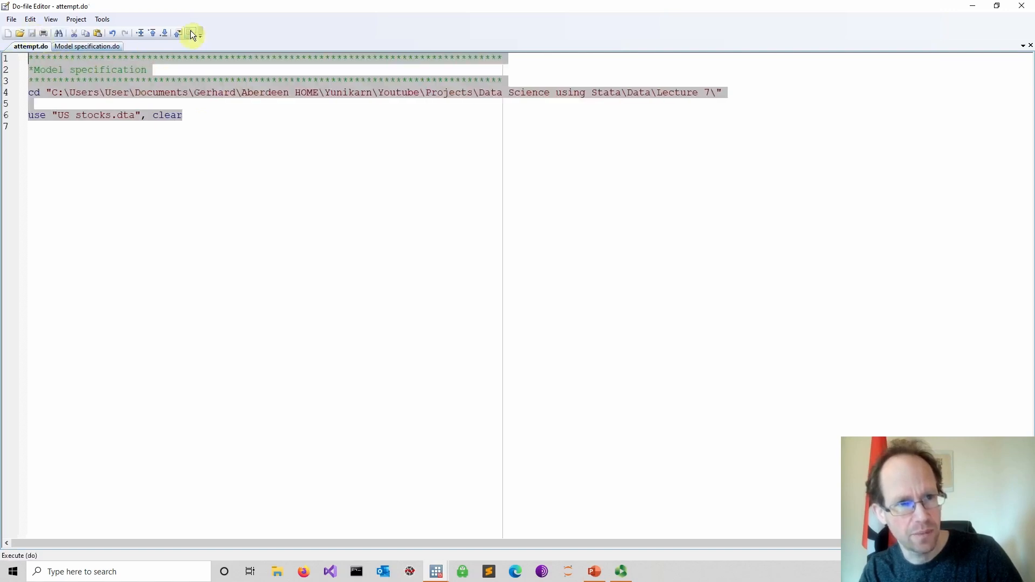
# Step: Open the loaded US stocks dataset for browsing with the br command
pyautogui.moveTo(436, 572)
pyautogui.click(386, 516)
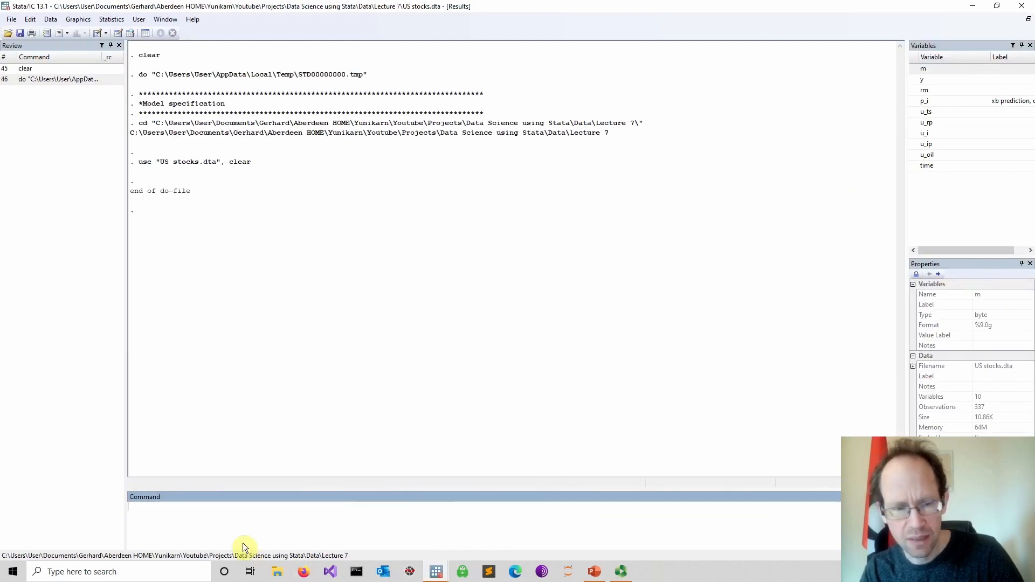
pyautogui.write('br')
pyautogui.press('Return')
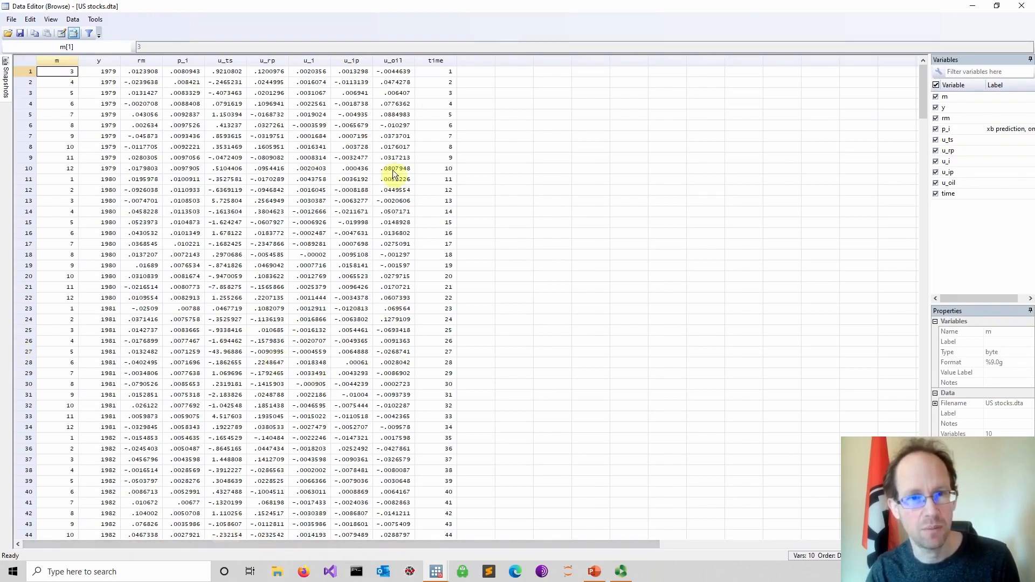
# Step: Examine the time, m, y and rm columns of the dataset
pyautogui.click(435, 62)
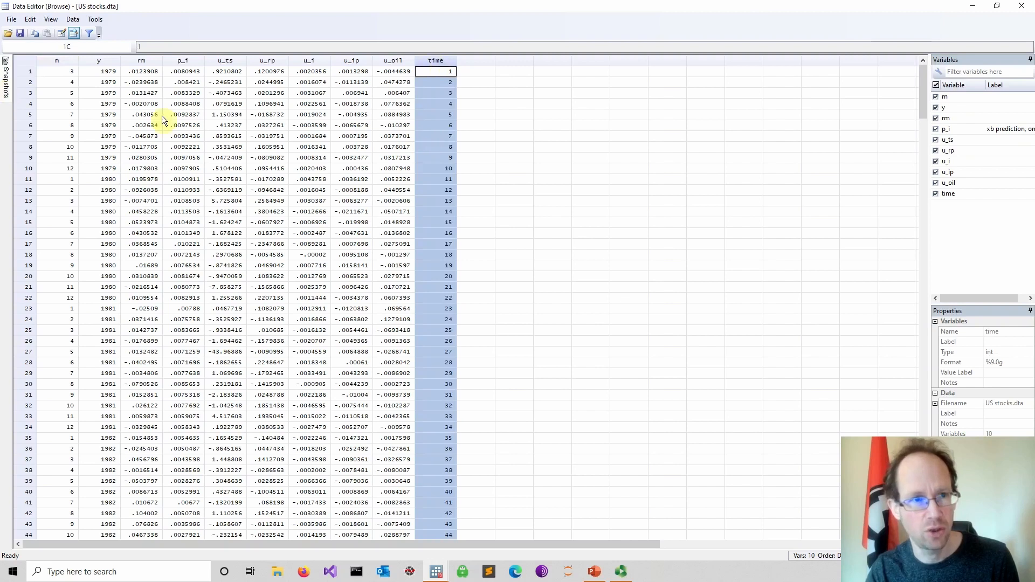
pyautogui.click(60, 62)
pyautogui.click(103, 60)
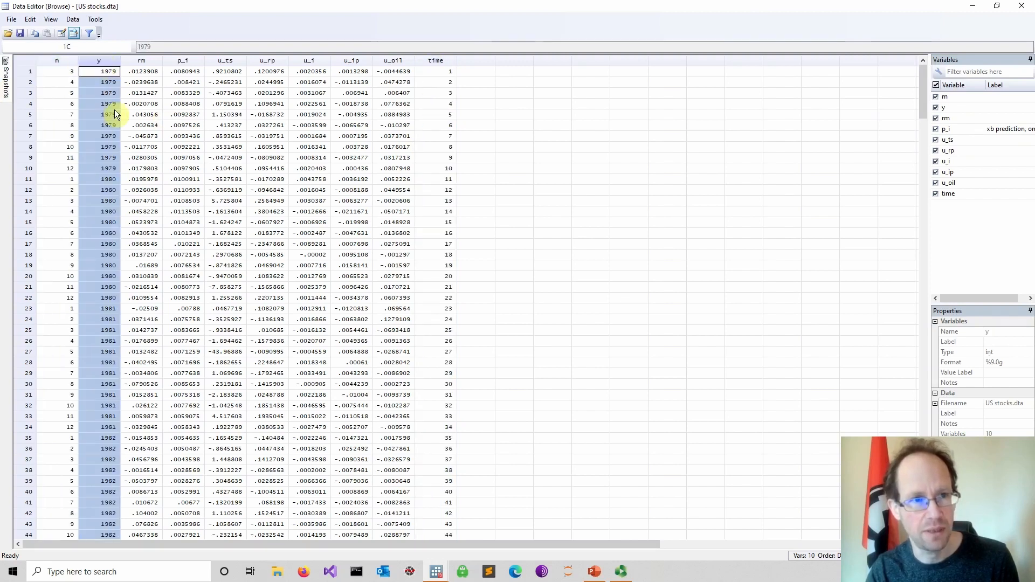
pyautogui.click(144, 59)
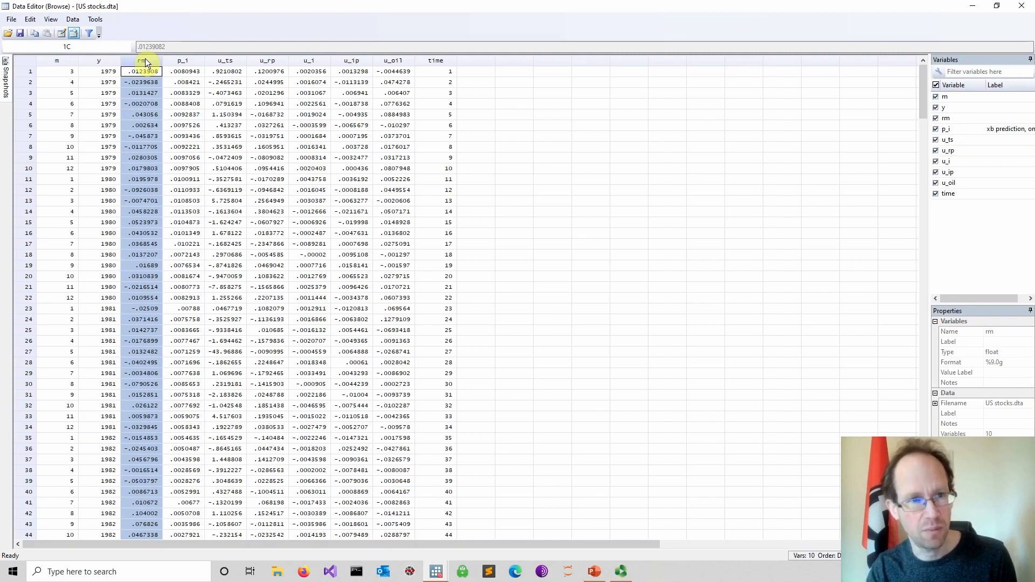
# Step: Examine the p_i column and the u_ts, u_rp, u_i, u_ip and u_oil columns, individually and as a group
pyautogui.click(184, 61)
pyautogui.click(228, 62)
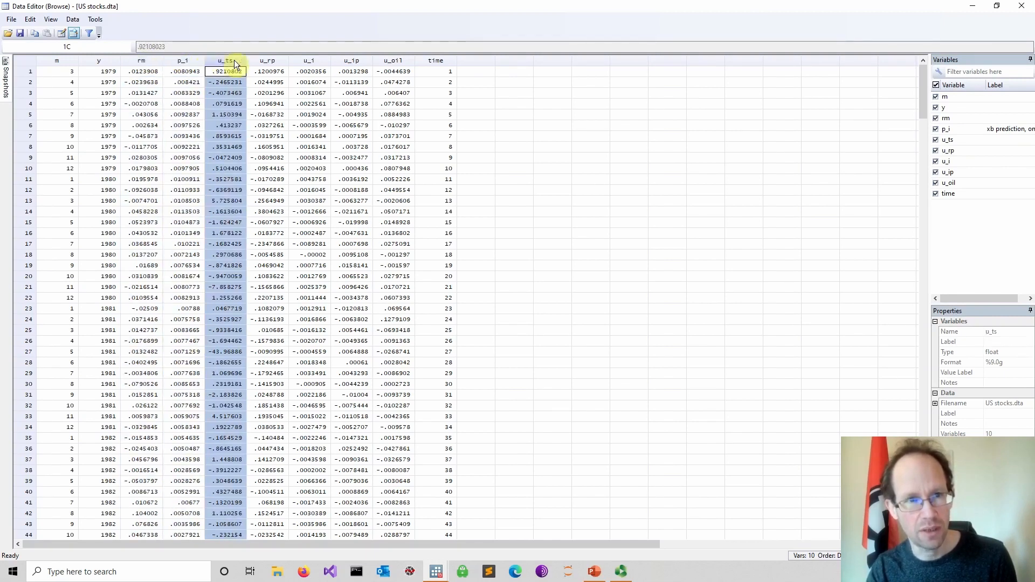
pyautogui.click(185, 62)
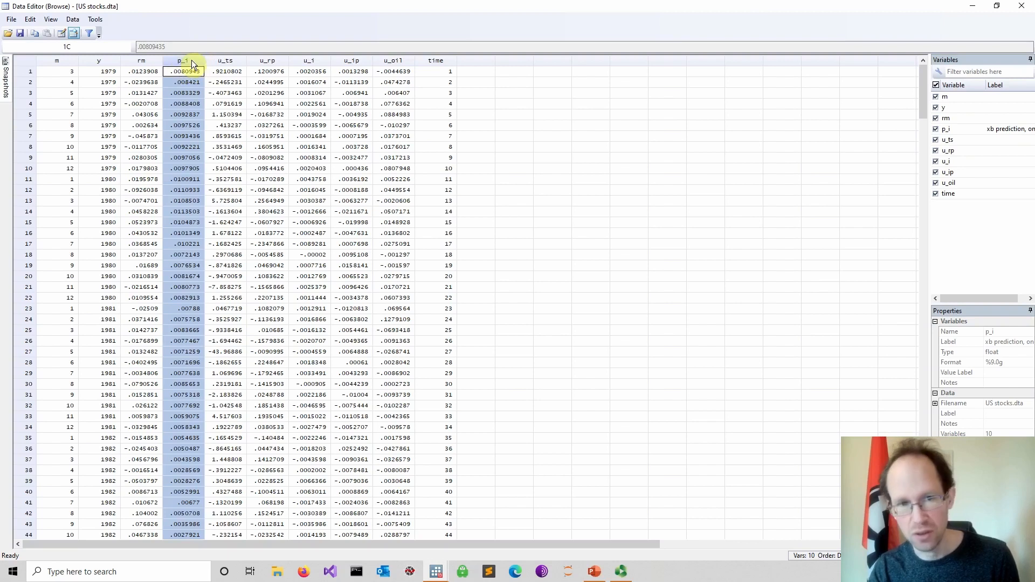
pyautogui.click(233, 60)
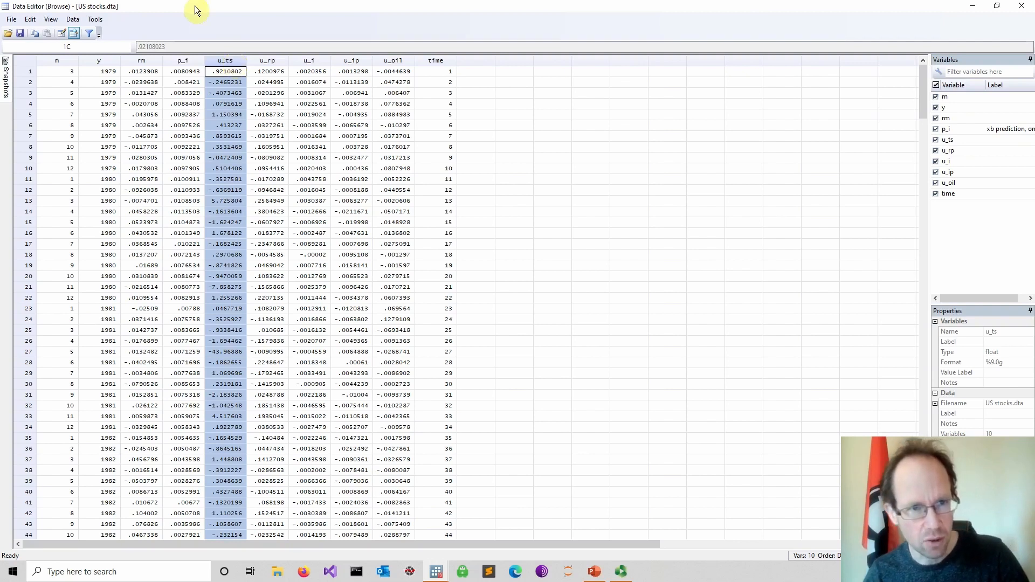
pyautogui.click(275, 61)
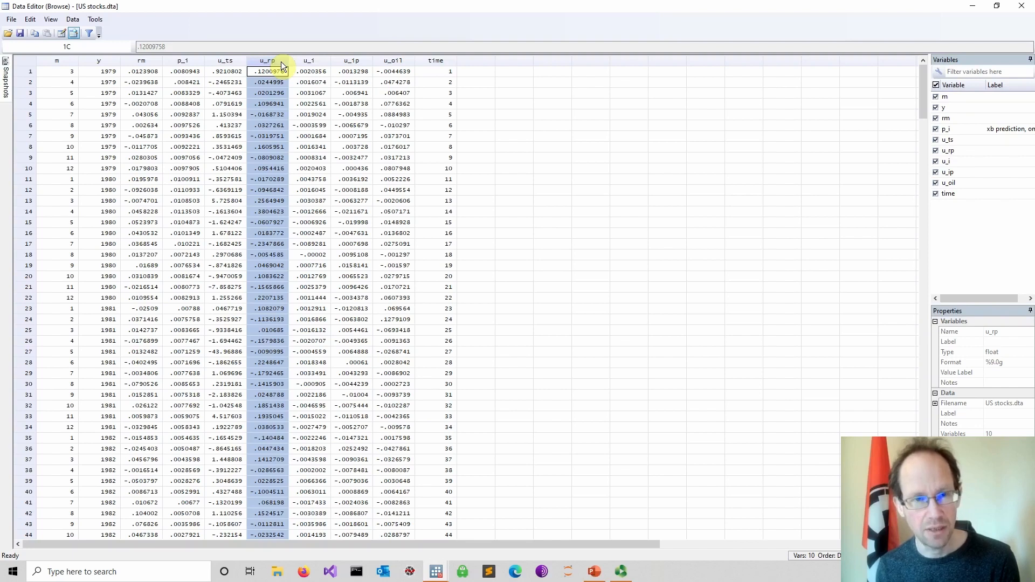
pyautogui.click(320, 61)
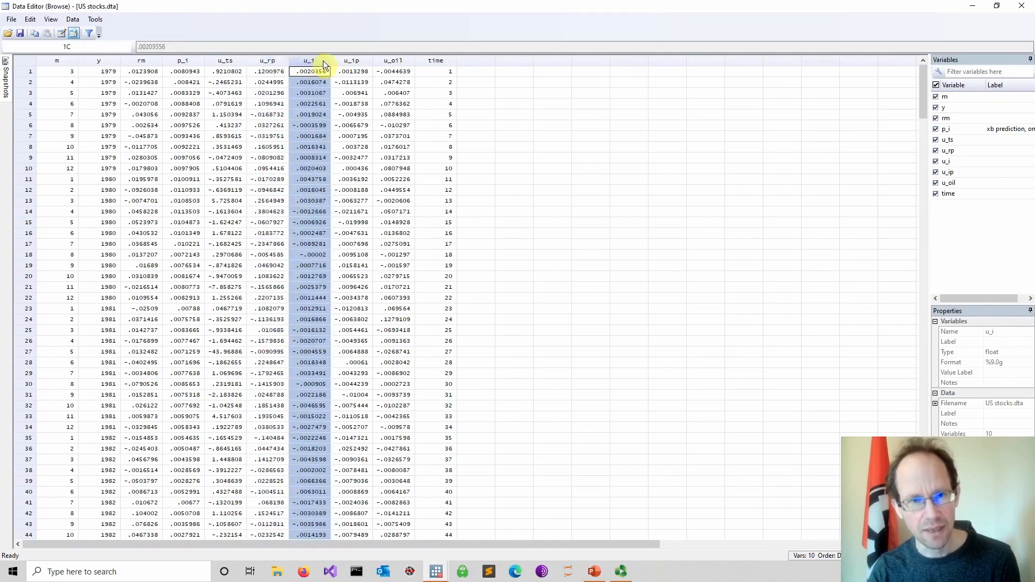
pyautogui.click(359, 61)
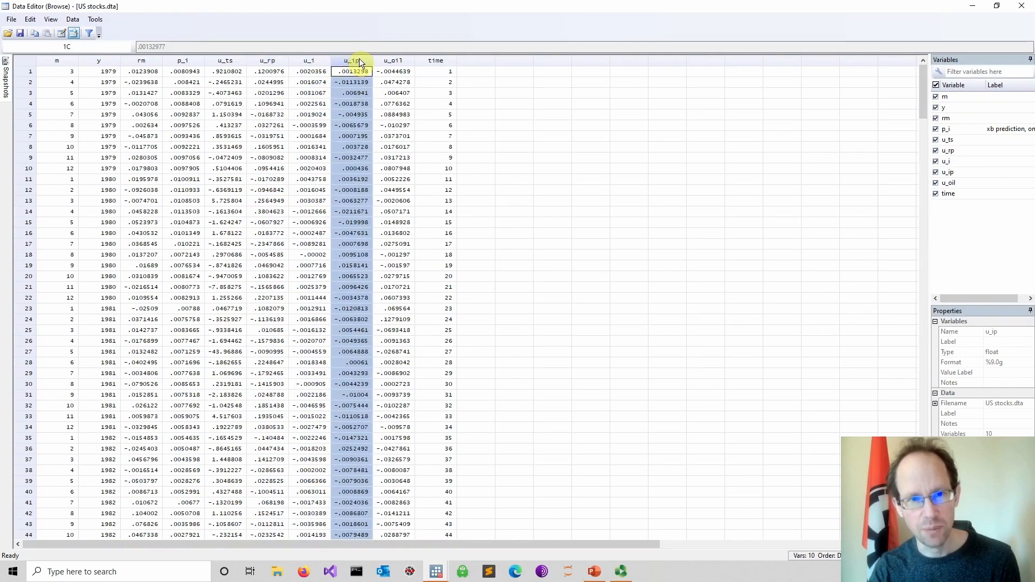
pyautogui.click(403, 61)
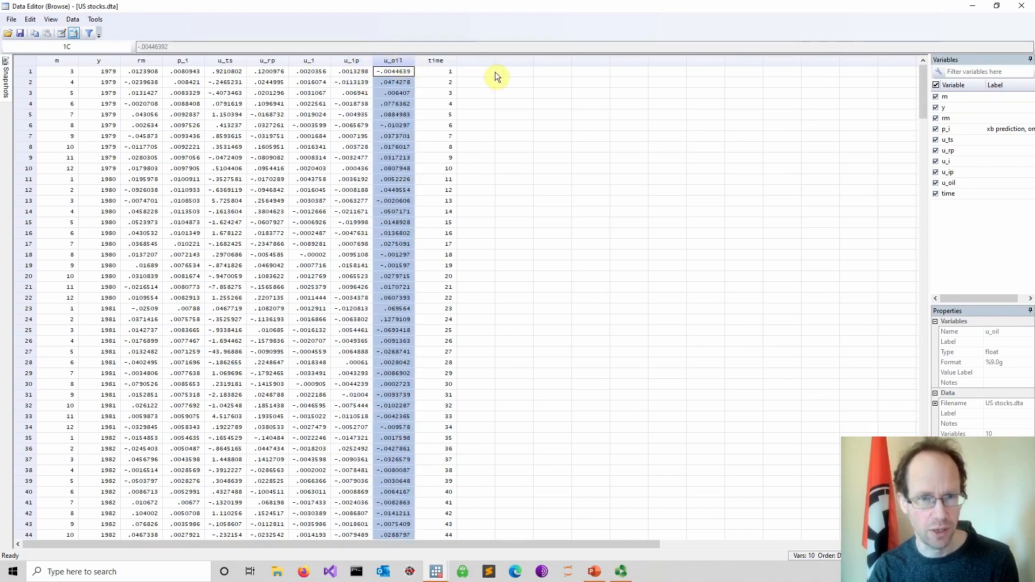
pyautogui.click(512, 72)
pyautogui.moveTo(241, 60); pyautogui.dragTo(399, 62)
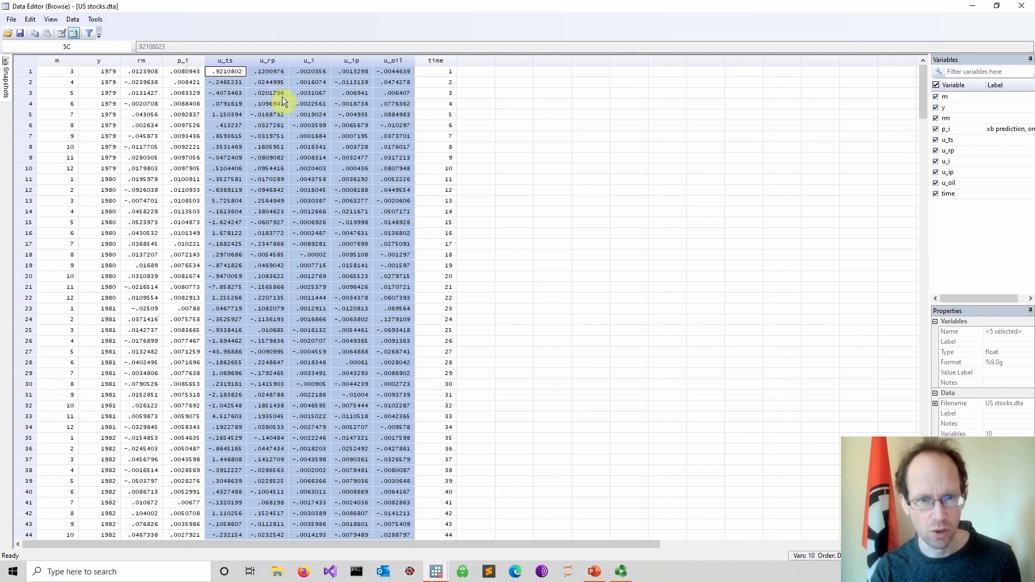
pyautogui.click(535, 103)
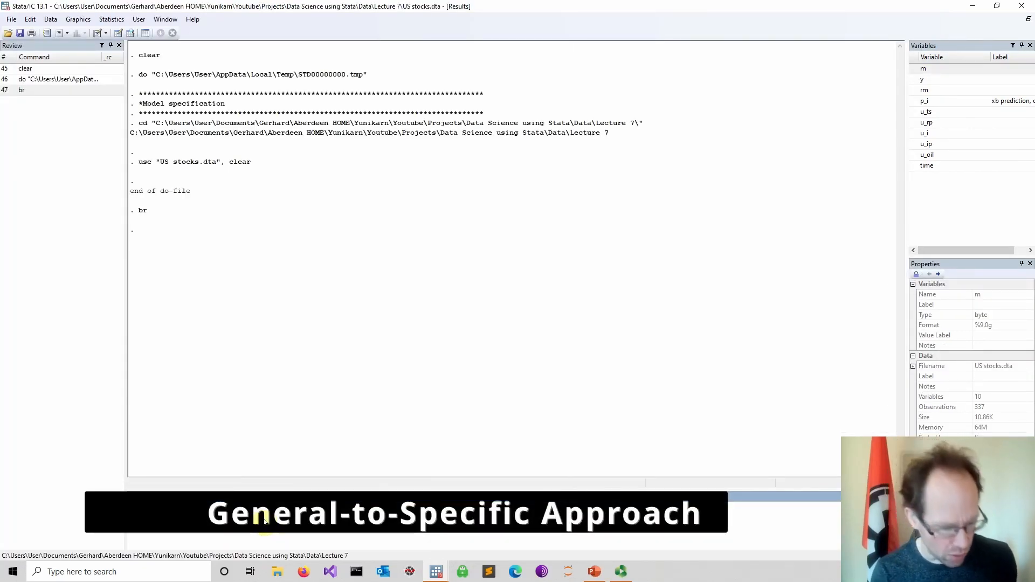
# Step: Add the line "tsset time" to attempt.do below the use command to declare the time variable
pyautogui.moveTo(436, 571)
pyautogui.click(454, 552)
pyautogui.click(206, 219)
pyautogui.press('Return')
pyautogui.write('t')
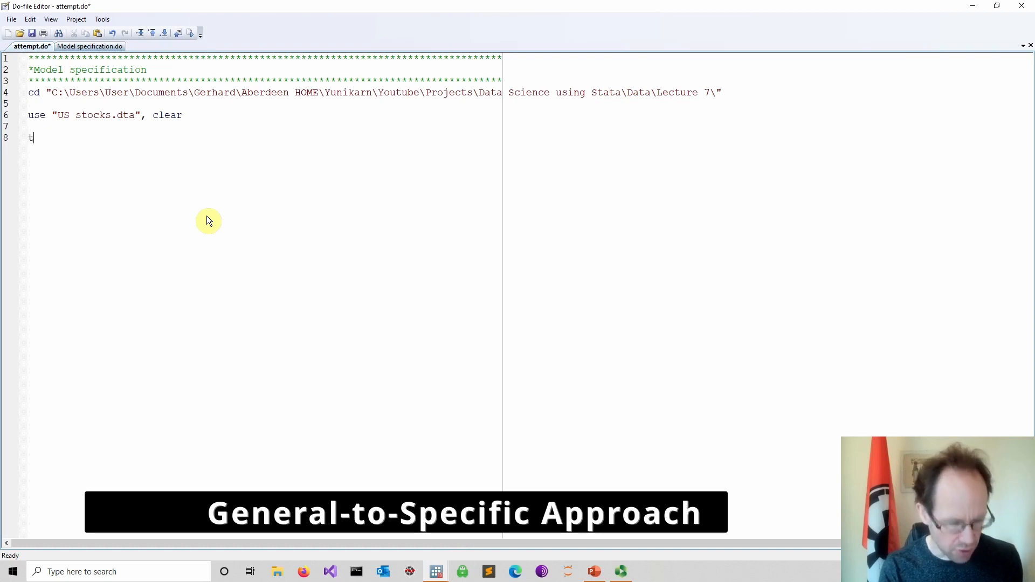
pyautogui.write('sset time')
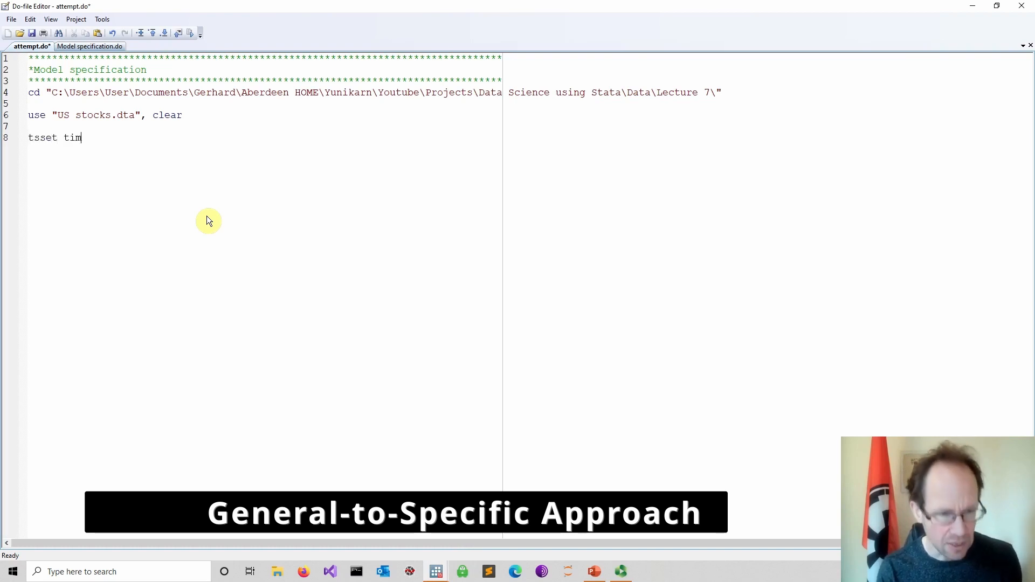
pyautogui.press('Return')
pyautogui.press('Return')
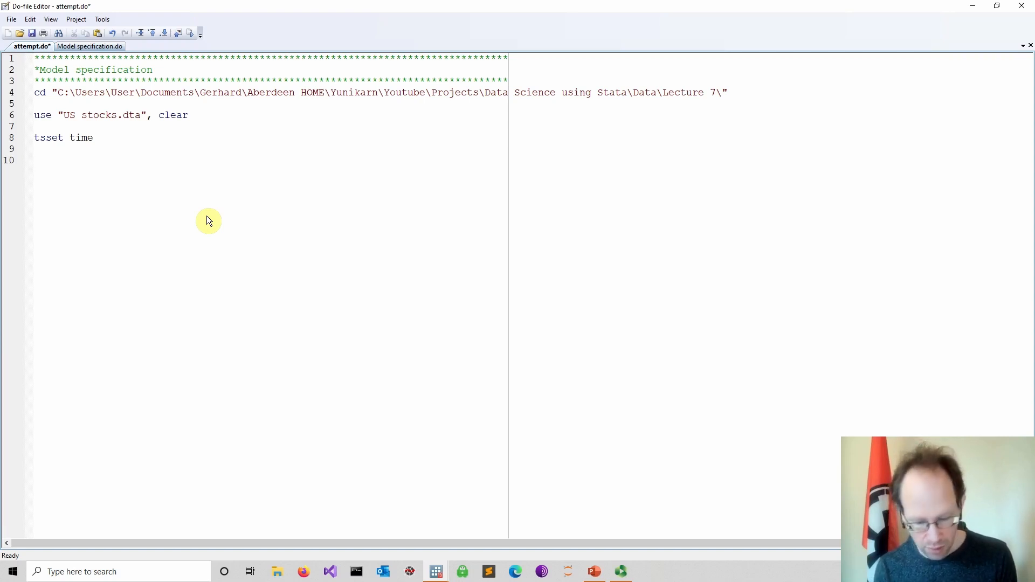
# Step: Add the comment "*General model" and start a regression command under it with "reg rm"
pyautogui.write('*G')
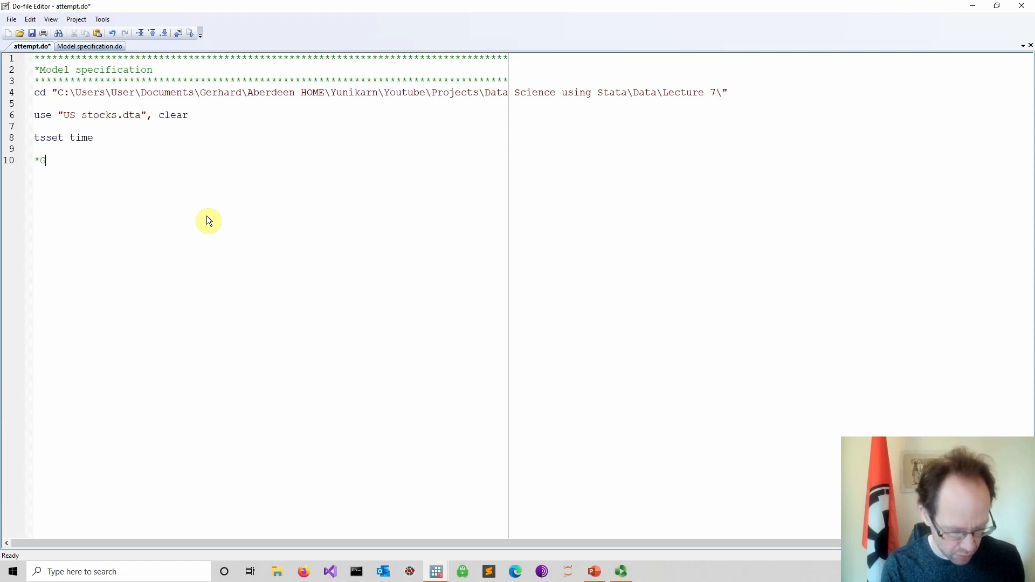
pyautogui.write('eneral mo')
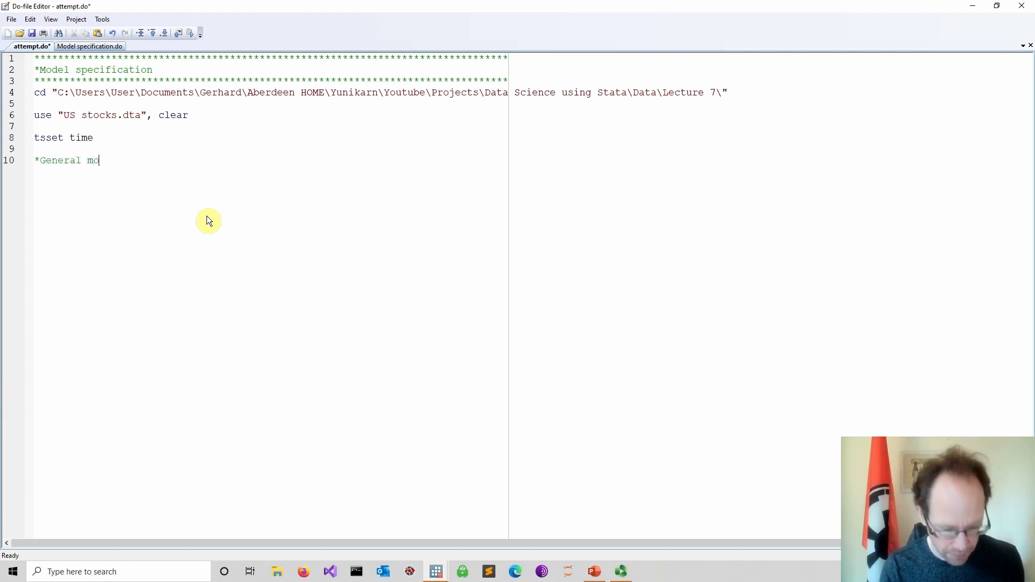
pyautogui.write('del reg')
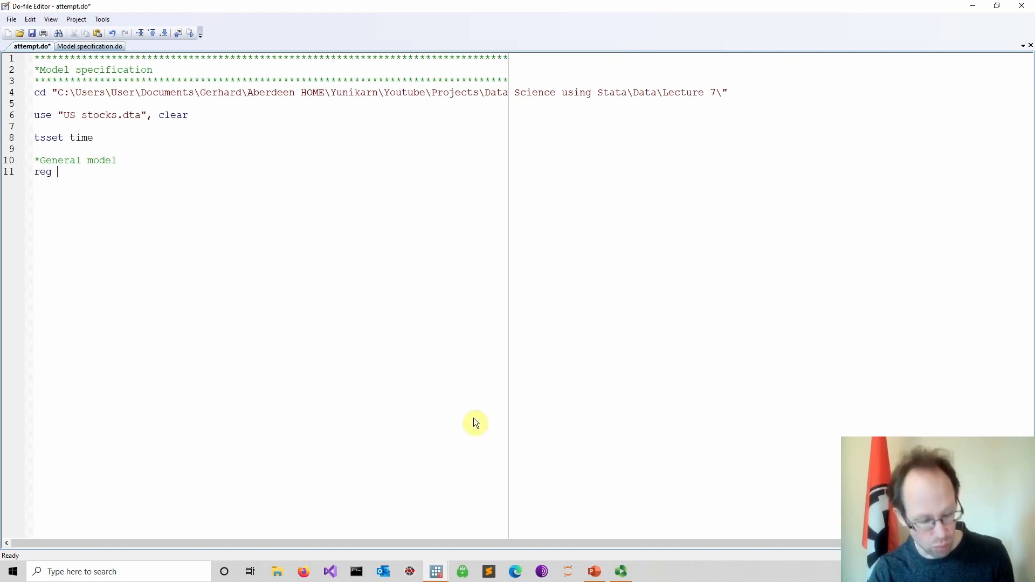
pyautogui.write(' rm')
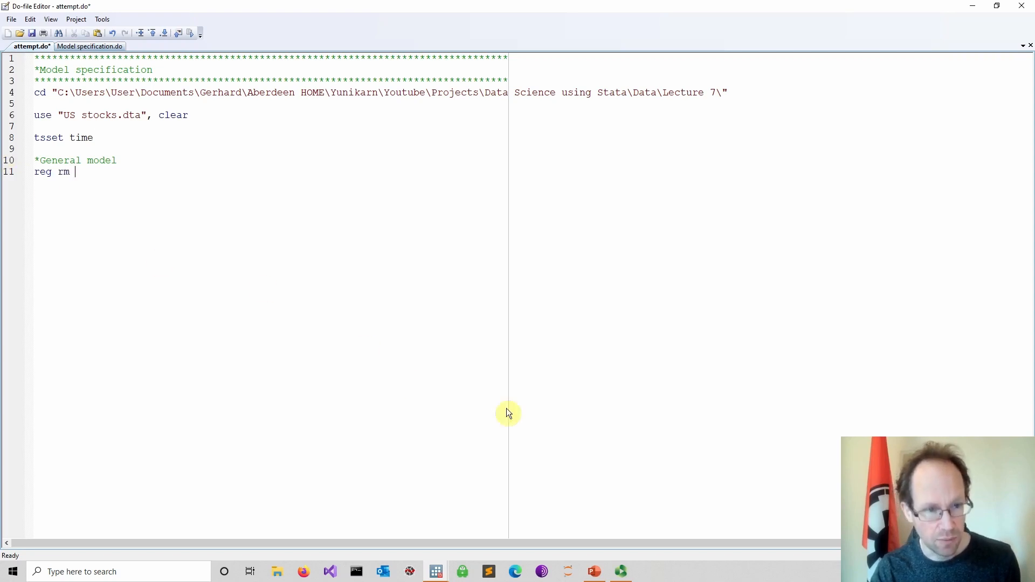
# Step: Assemble the variable list "p_i u_ts u_rp u_i u_ip u_oil" in Stata's command line and copy it
pyautogui.click(436, 570)
pyautogui.click(416, 535)
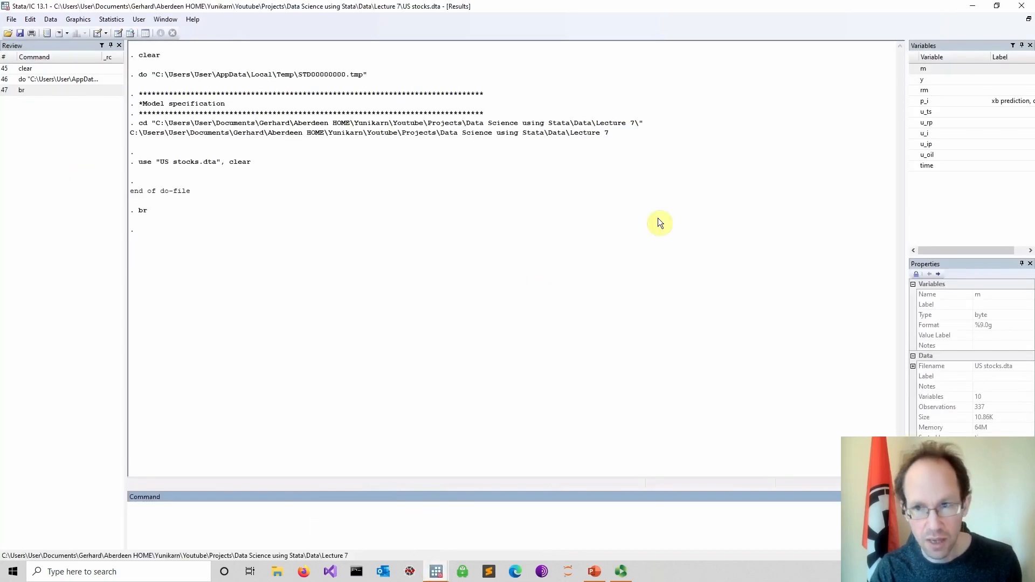
pyautogui.click(913, 101)
pyautogui.click(913, 111)
pyautogui.click(914, 123)
pyautogui.click(915, 133)
pyautogui.click(915, 144)
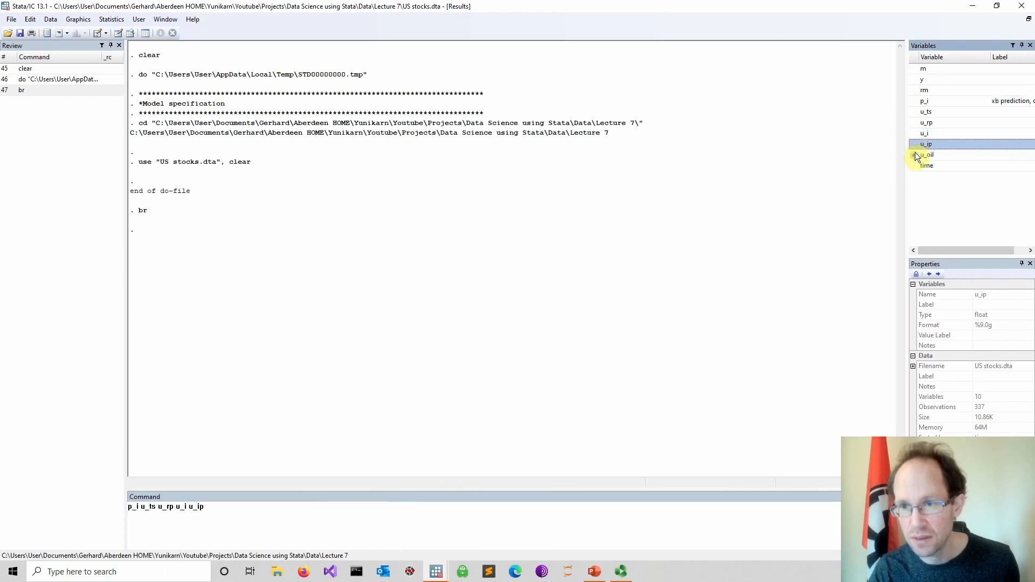
pyautogui.click(915, 155)
pyautogui.moveTo(276, 511); pyautogui.dragTo(63, 516)
pyautogui.hotkey('ctrl', 'c')
# Step: Complete the reg rm command in attempt.do with the copied variable list and save the do-file
pyautogui.click(436, 572)
pyautogui.click(459, 531)
pyautogui.hotkey('ctrl', 'v')
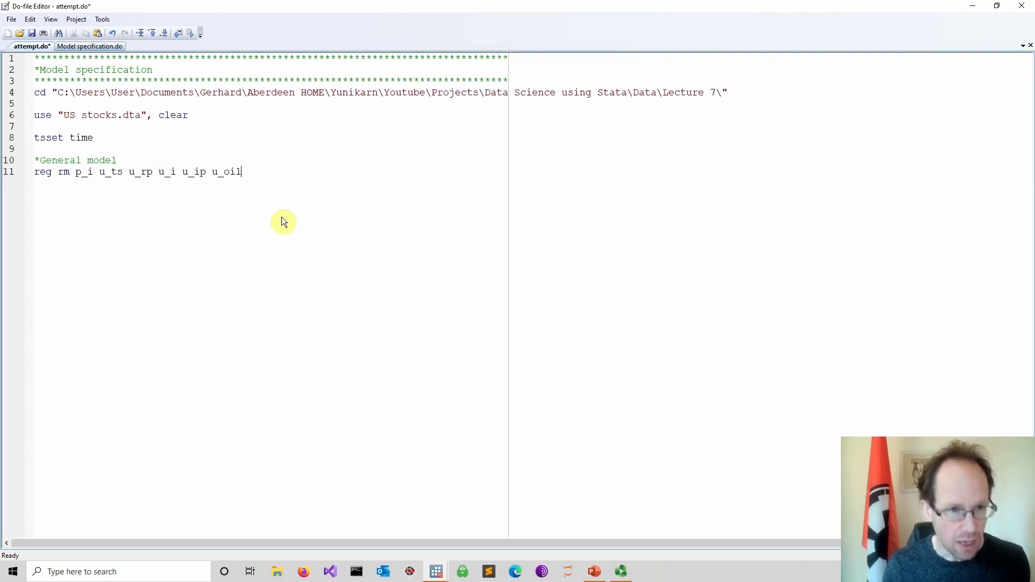
pyautogui.press('Return')
pyautogui.press('Return')
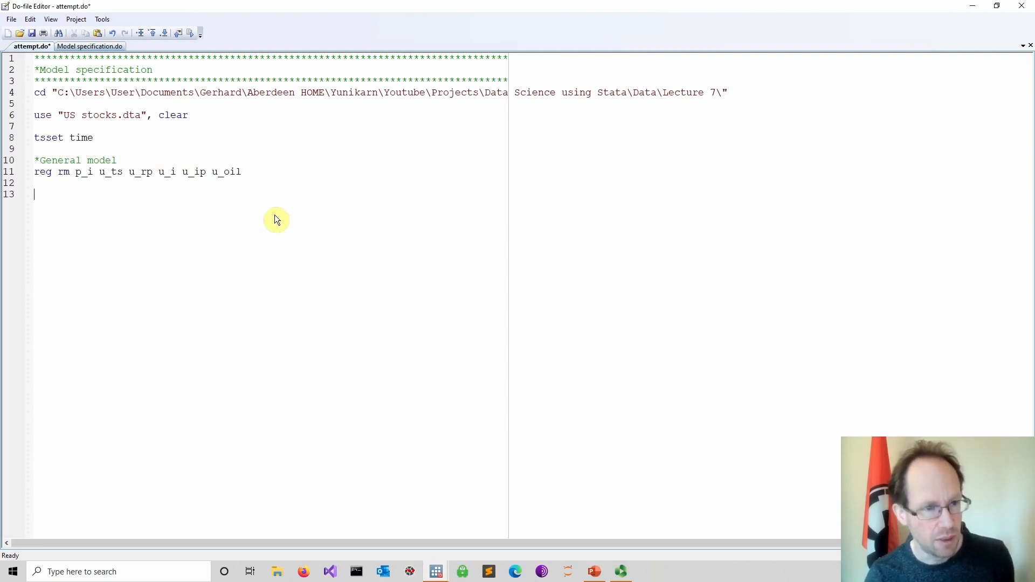
pyautogui.click(32, 33)
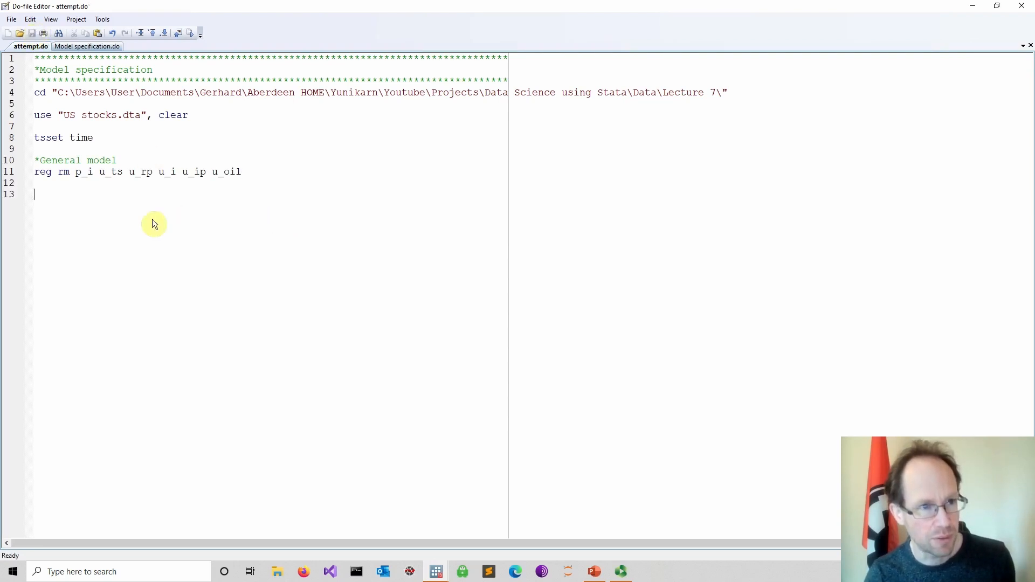
# Step: Add "predict r, res" directly under the regression, and "gen sample = 1 if r!=." after a blank line
pyautogui.click(108, 186)
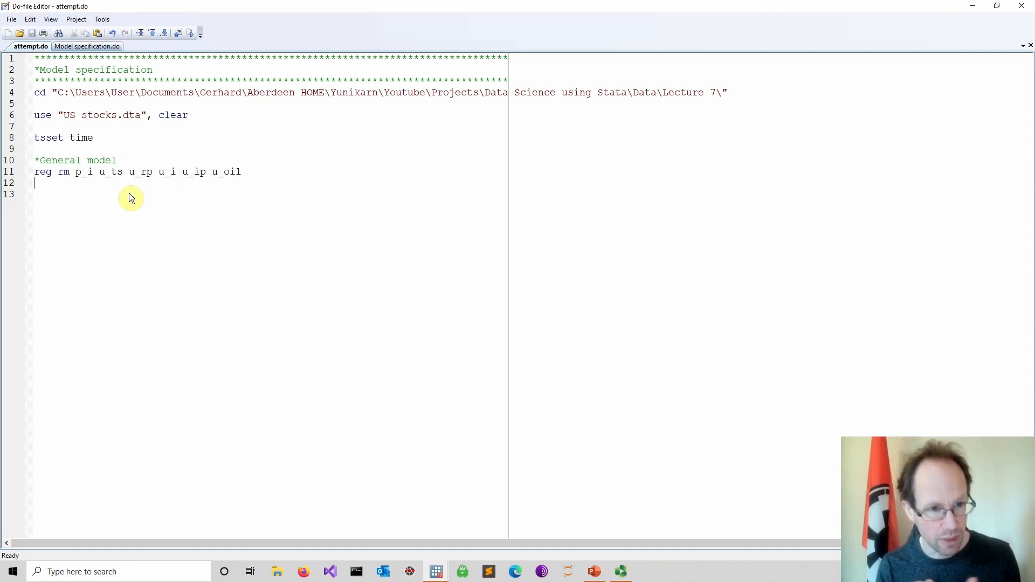
pyautogui.write('pre')
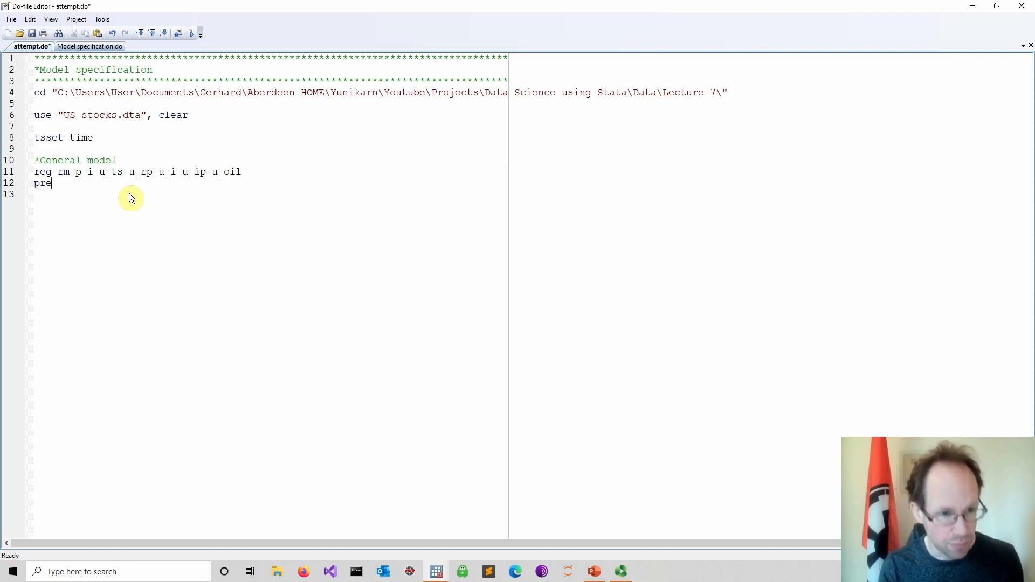
pyautogui.write('dict ')
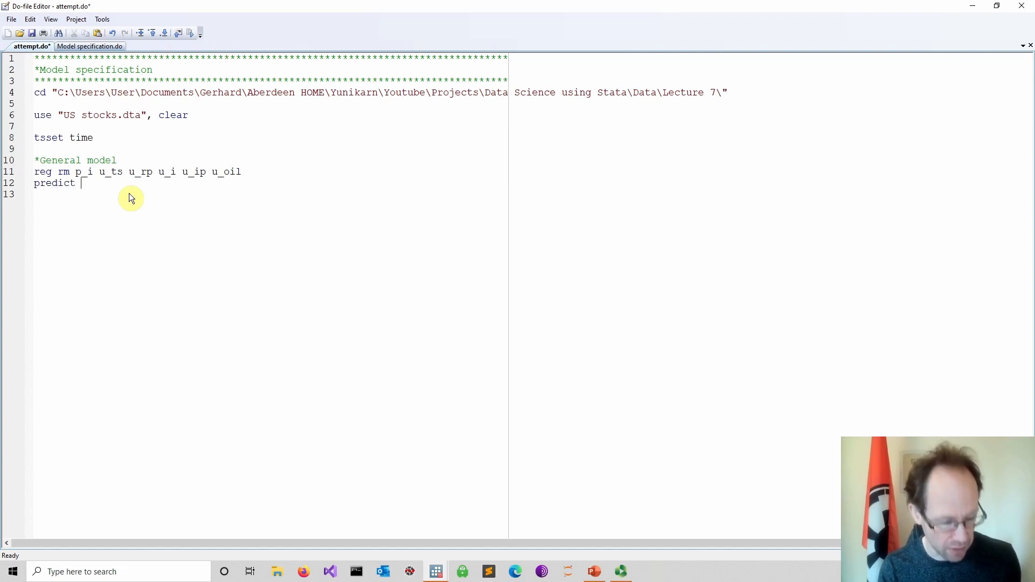
pyautogui.write('r')
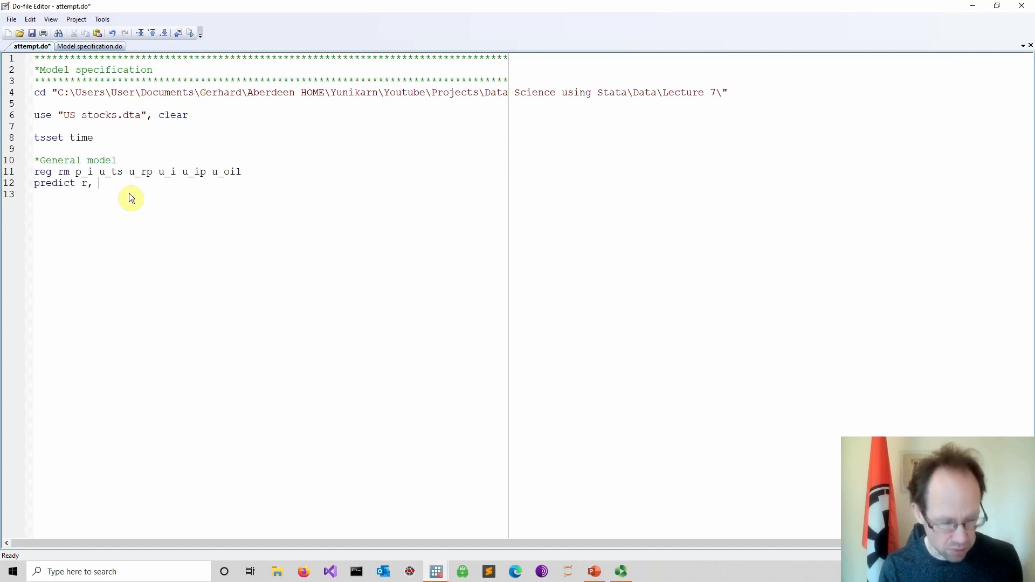
pyautogui.write(', res')
pyautogui.press('Return')
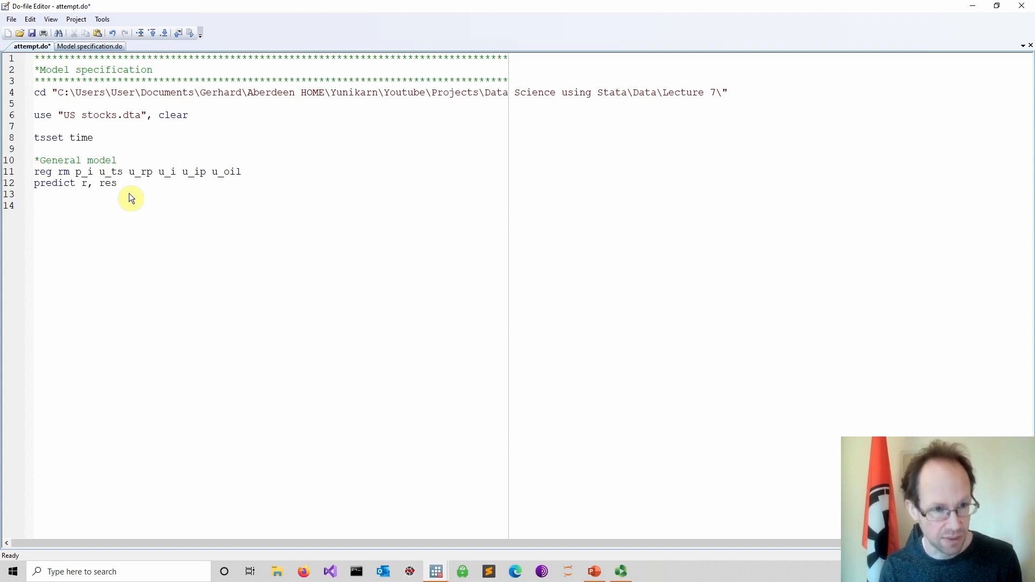
pyautogui.write('gen sample = 1 if r!=.')
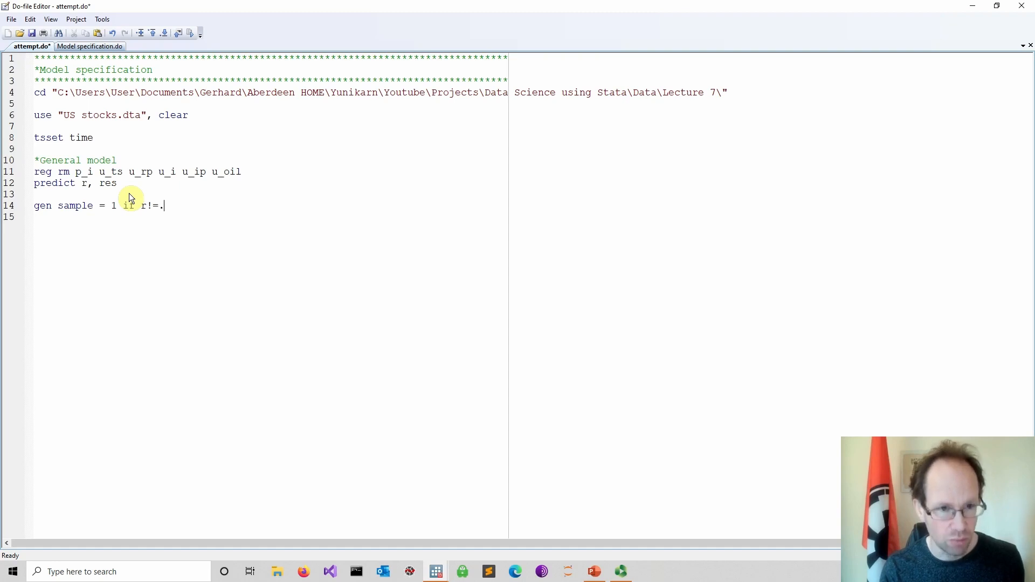
pyautogui.press('Return')
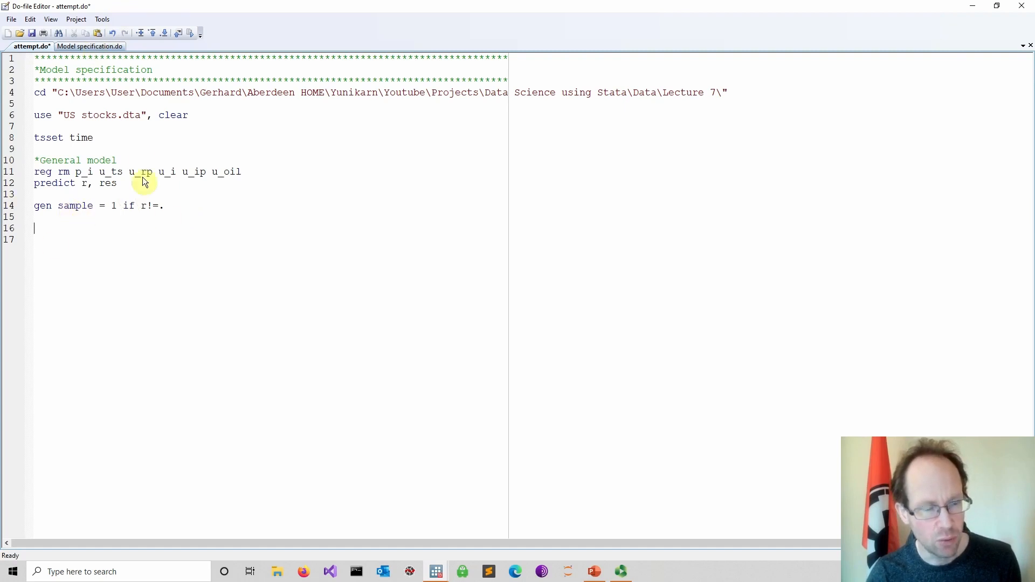
# Step: Save attempt.do, execute the whole do-file and bring up Stata's results window
pyautogui.click(102, 231)
pyautogui.moveTo(247, 170); pyautogui.dragTo(4, 179)
pyautogui.click(109, 197)
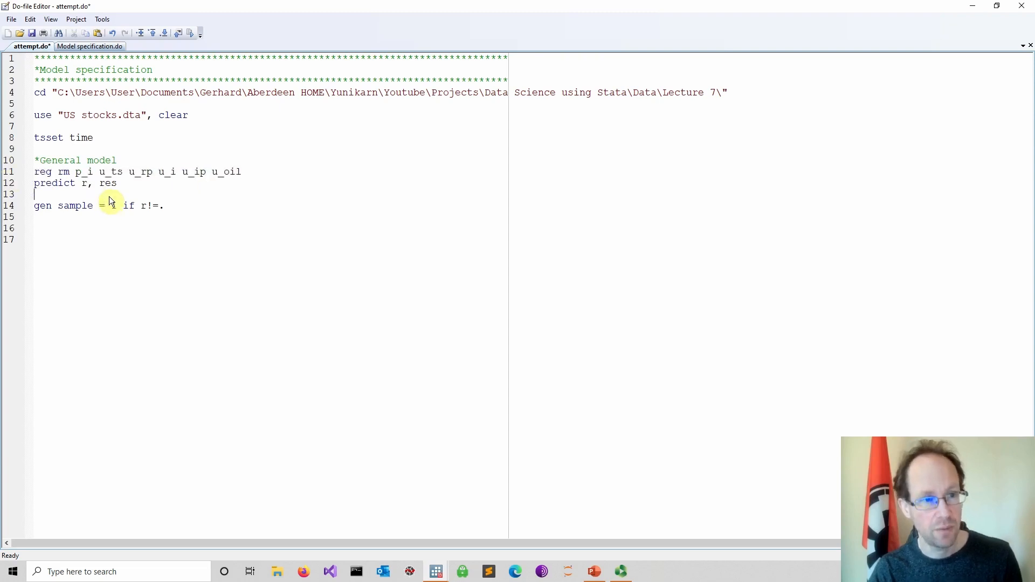
pyautogui.click(31, 33)
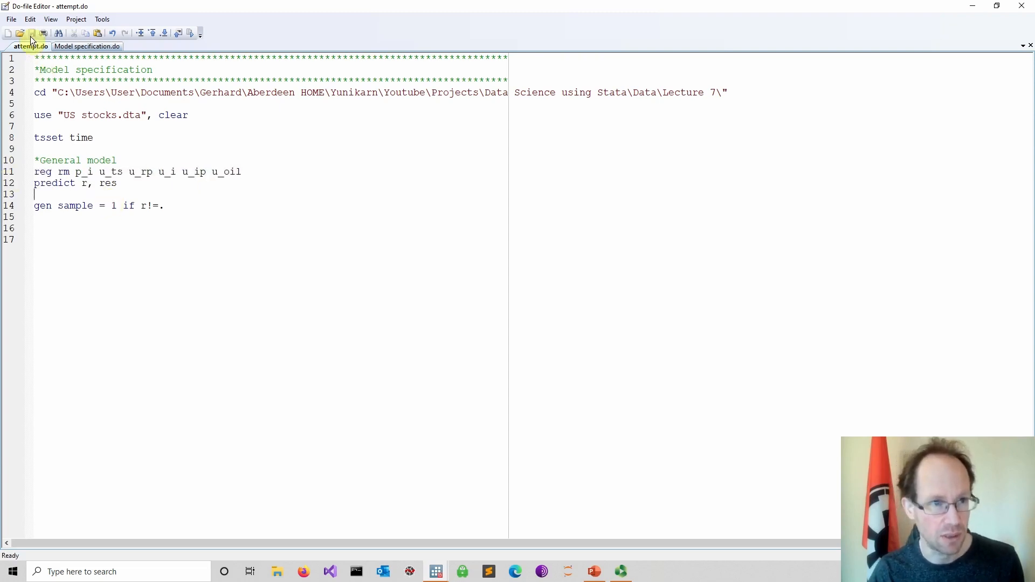
pyautogui.click(192, 33)
pyautogui.click(437, 573)
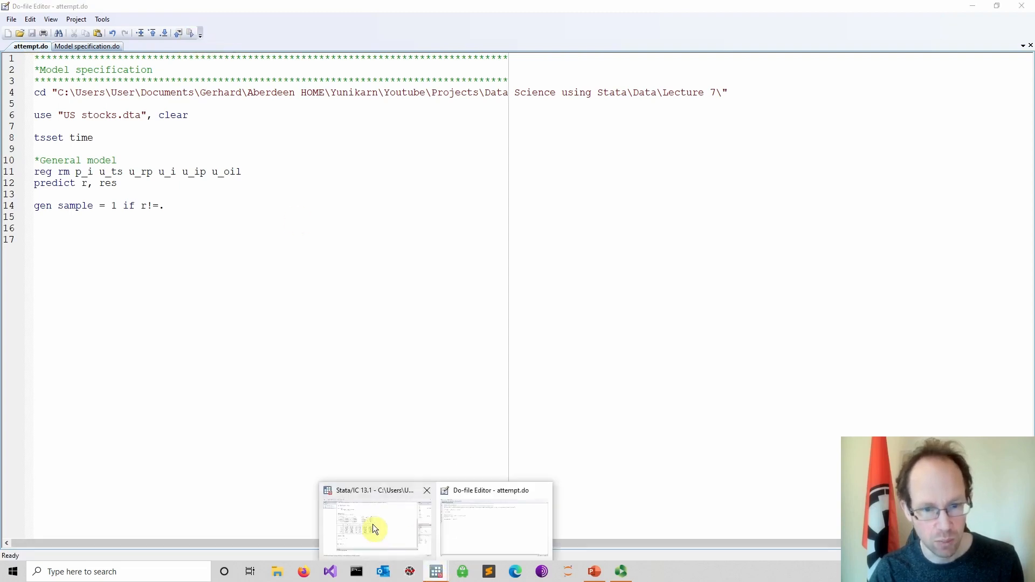
pyautogui.click(373, 524)
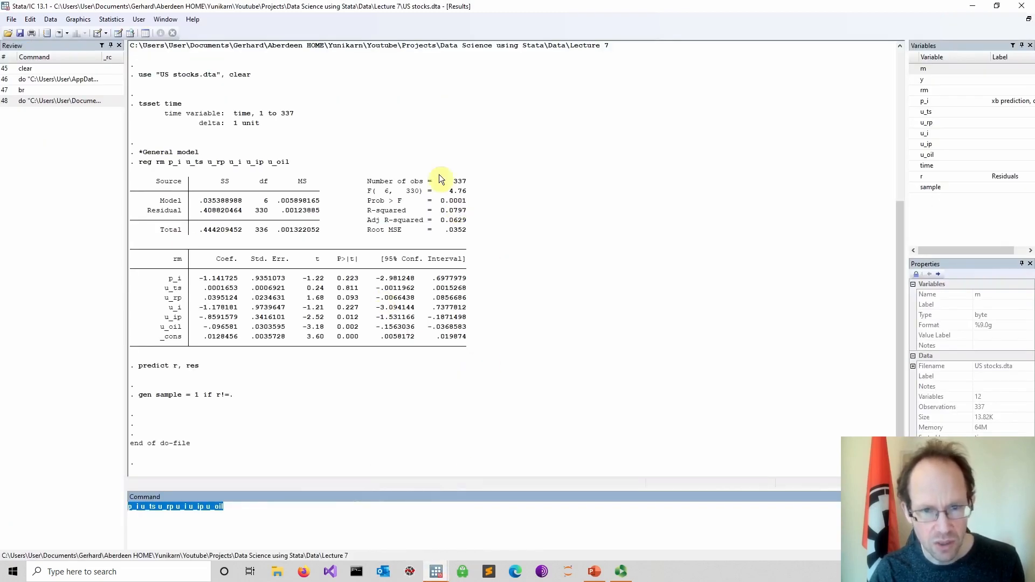
# Step: Examine the general model's number of observations, adjusted R-squared and the coefficient significance of u_ip, u_oil, u_rp and u_ts
pyautogui.click(455, 187)
pyautogui.doubleClick(459, 182)
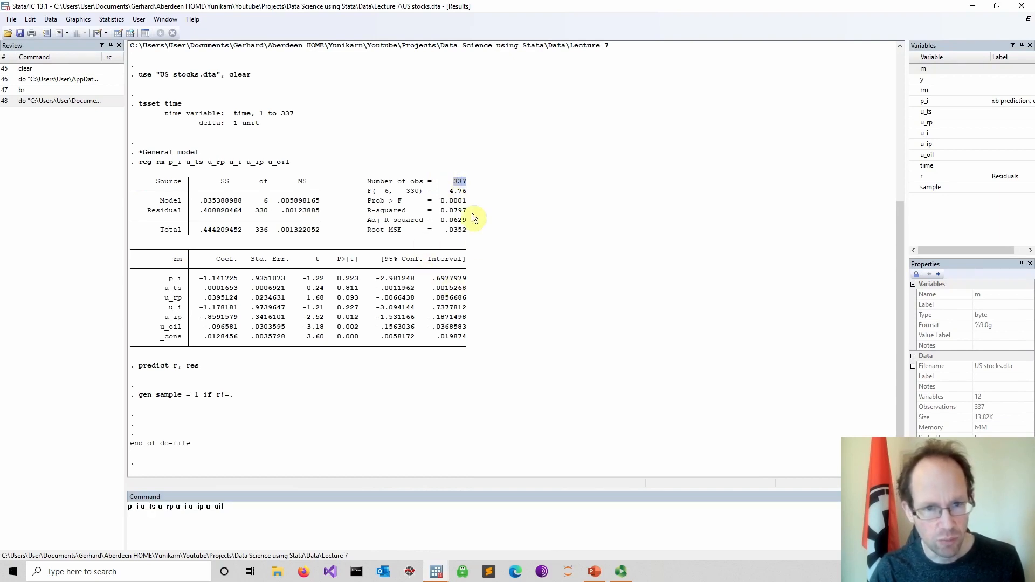
pyautogui.moveTo(368, 221); pyautogui.dragTo(425, 224)
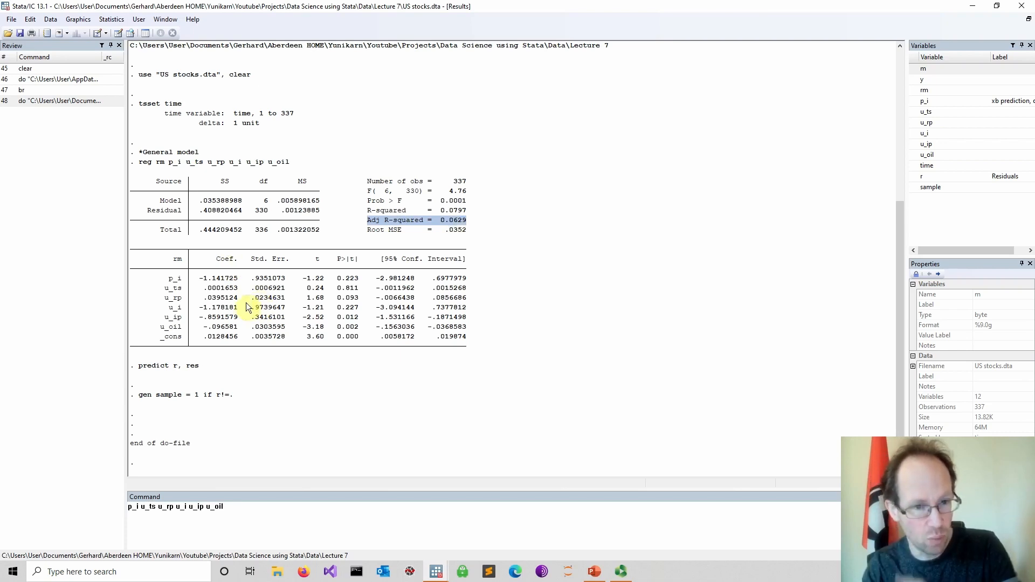
pyautogui.moveTo(143, 319); pyautogui.dragTo(484, 327)
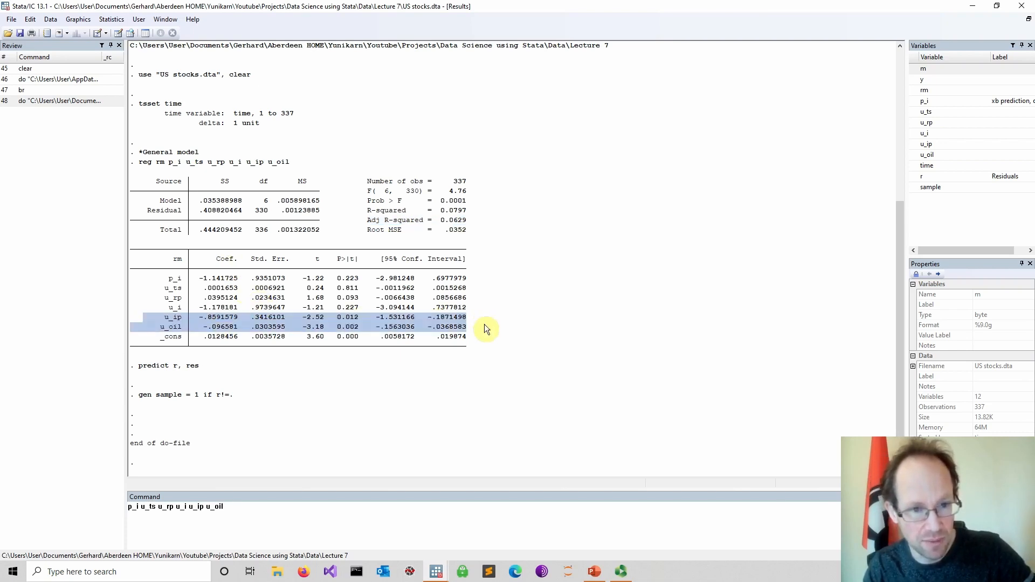
pyautogui.moveTo(136, 297); pyautogui.dragTo(349, 300)
pyautogui.moveTo(471, 299); pyautogui.dragTo(195, 302)
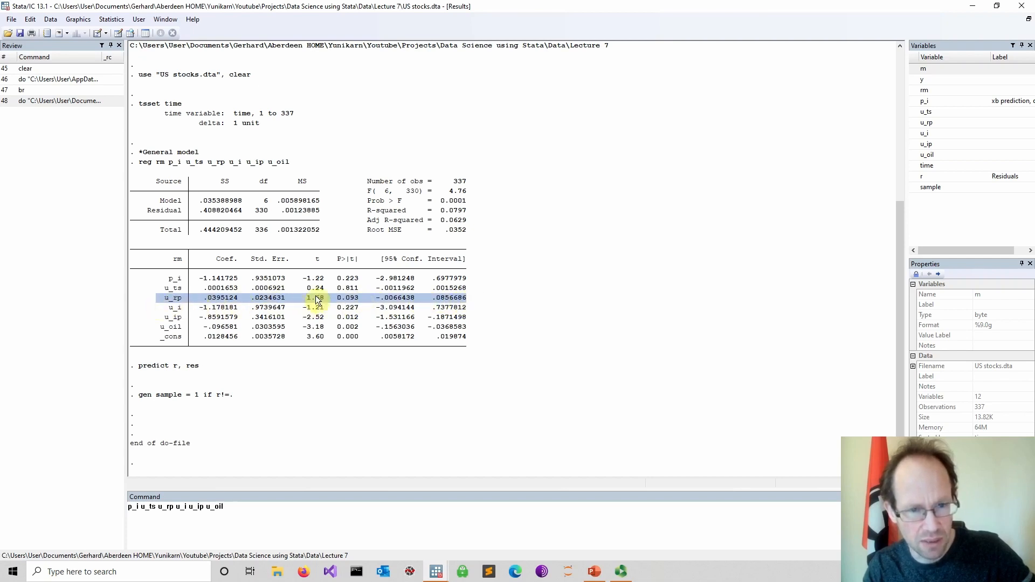
pyautogui.click(351, 292)
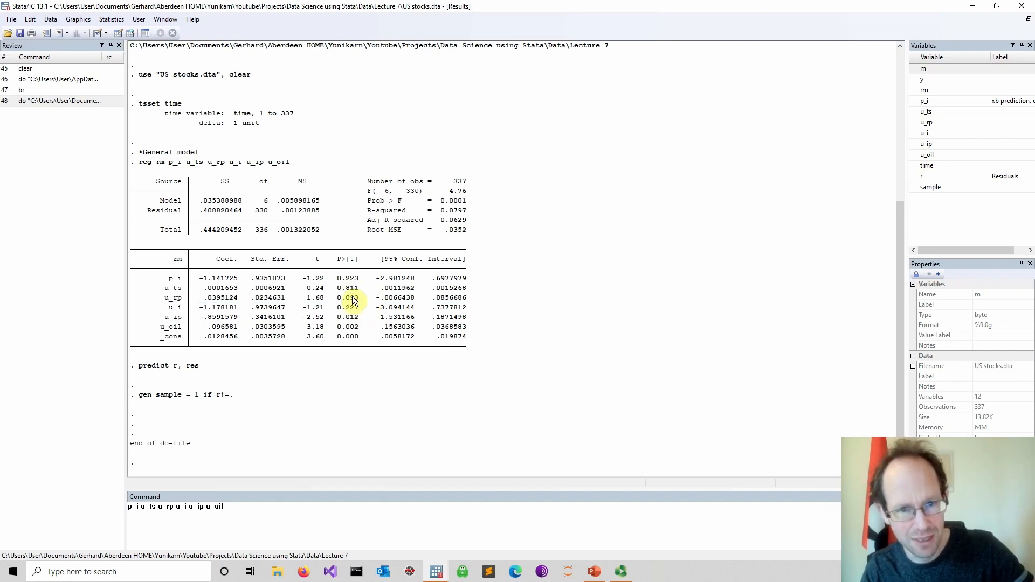
pyautogui.moveTo(154, 289); pyautogui.dragTo(471, 295)
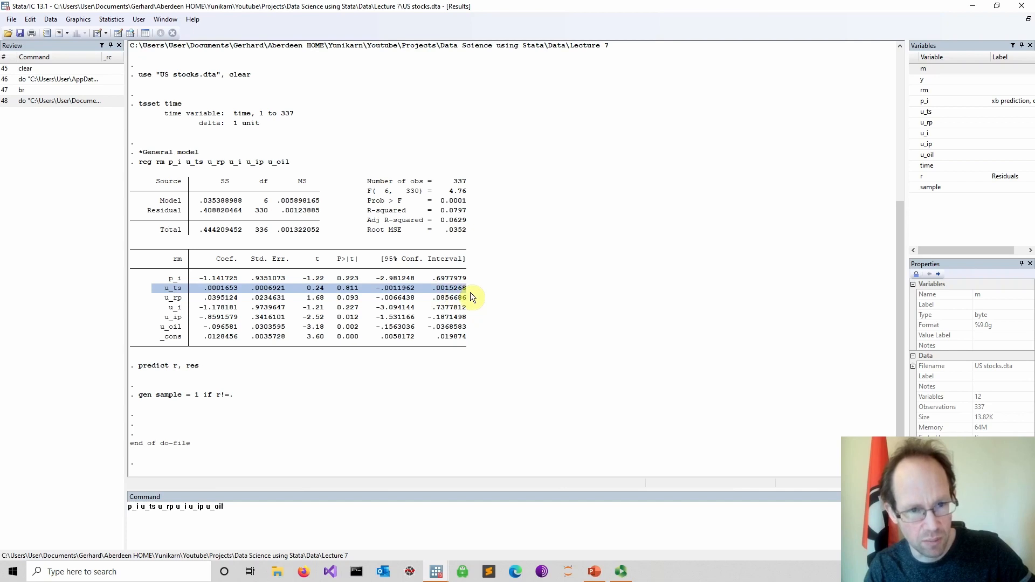
# Step: Return to the do-file and add "estimates store A" directly under the predict line
pyautogui.moveTo(441, 574)
pyautogui.click(468, 510)
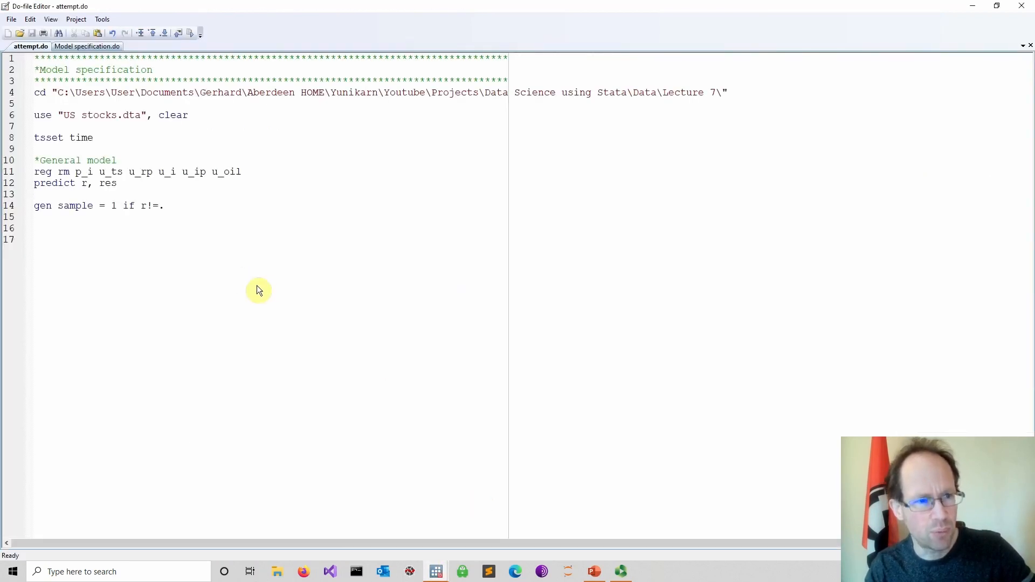
pyautogui.write('e')
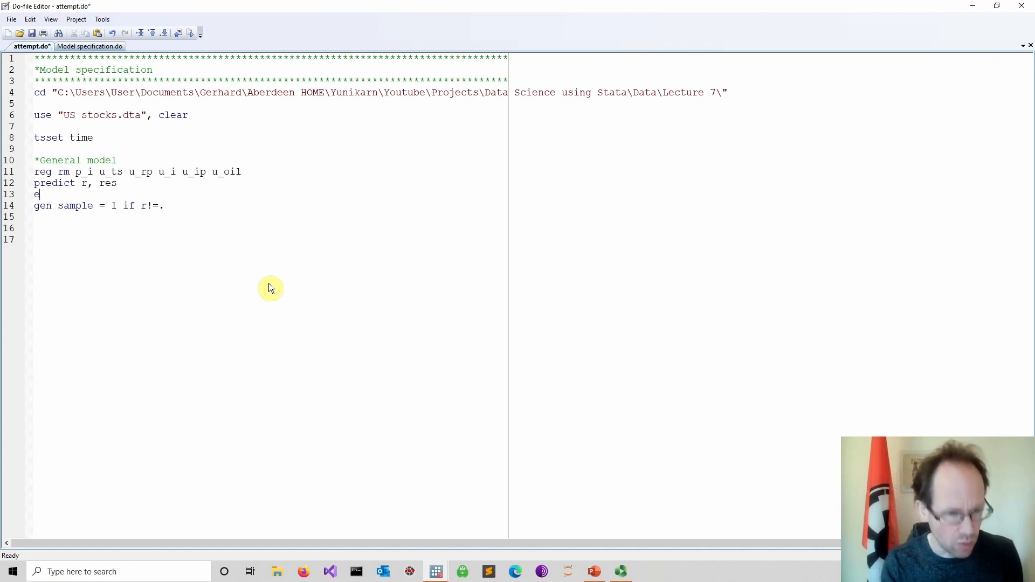
pyautogui.write('stimate stoer')
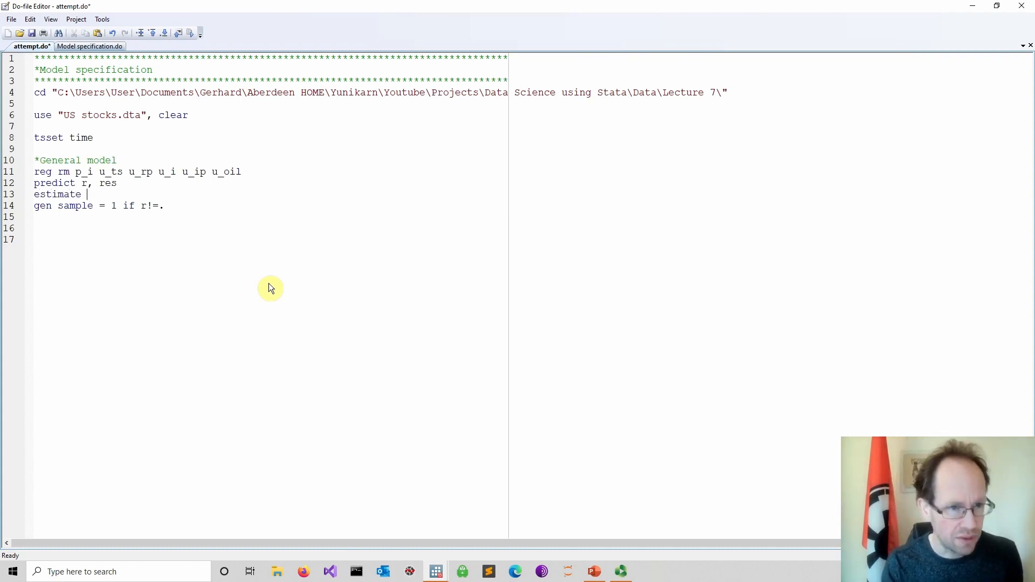
pyautogui.press('BackSpace')
pyautogui.press('BackSpace')
pyautogui.write('re A')
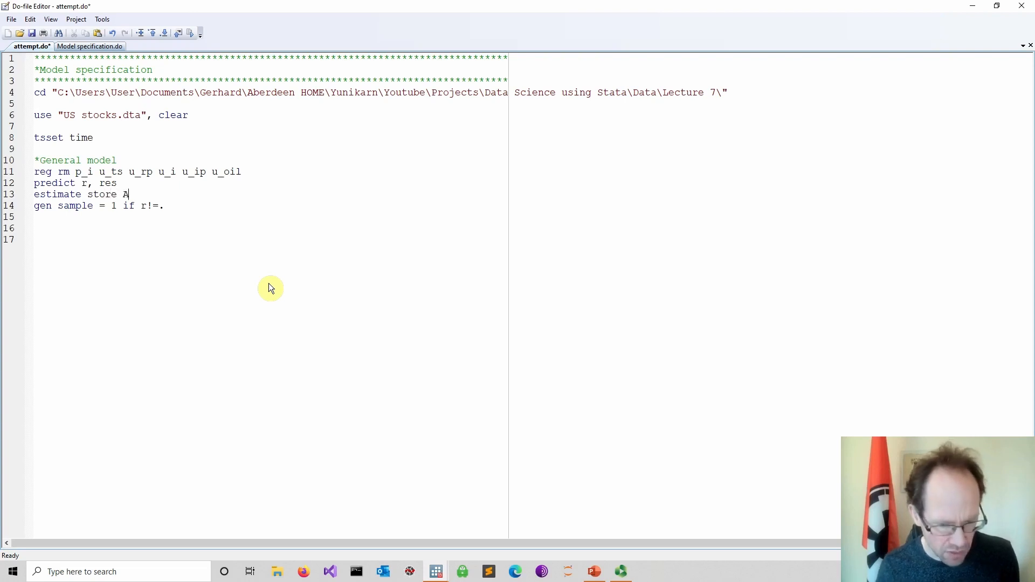
pyautogui.press('Left')
pyautogui.write('s')
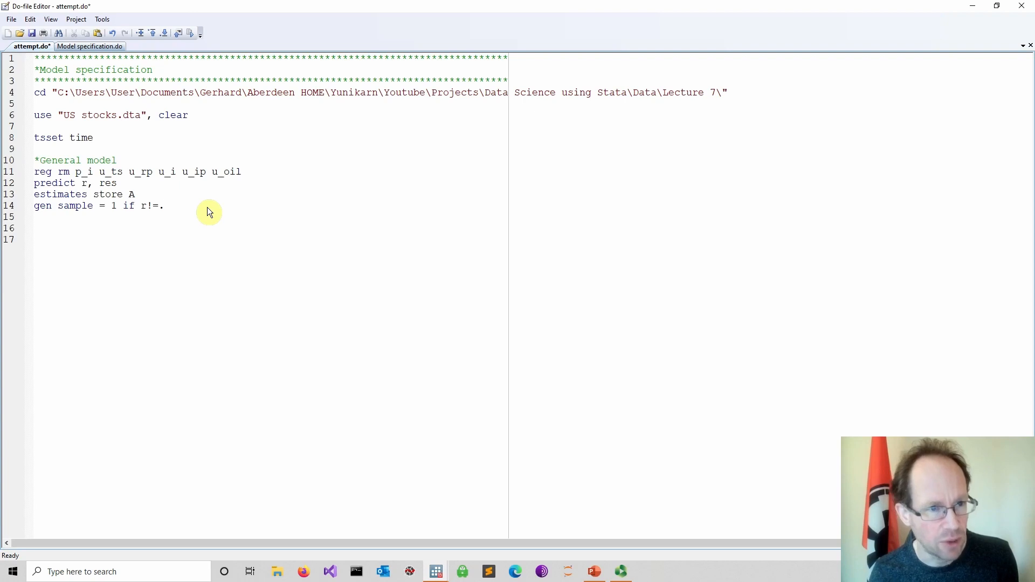
# Step: Add "vif" after a blank line below the sample line, save and execute the do-file, and show its results
pyautogui.write('vif')
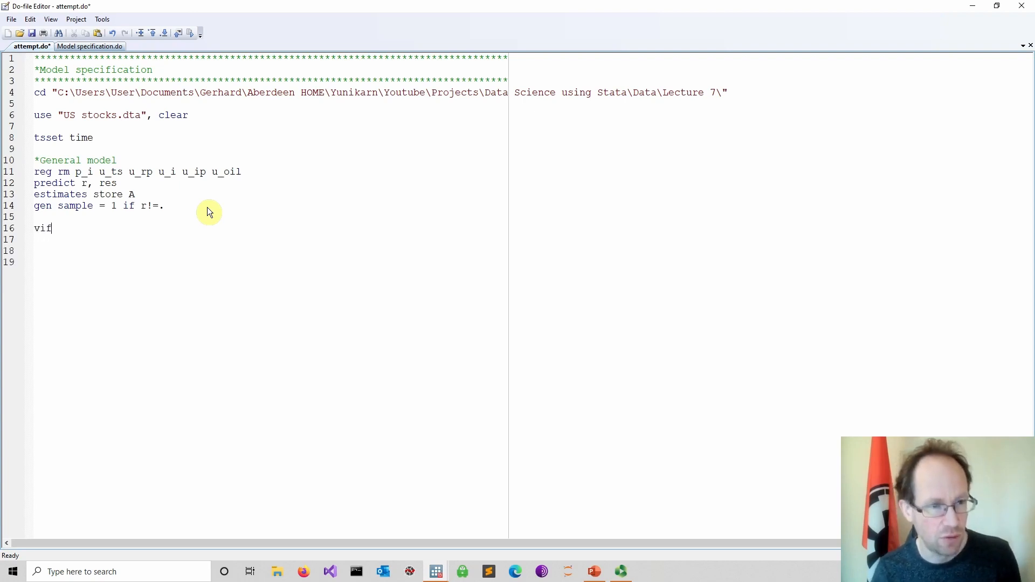
pyautogui.click(32, 33)
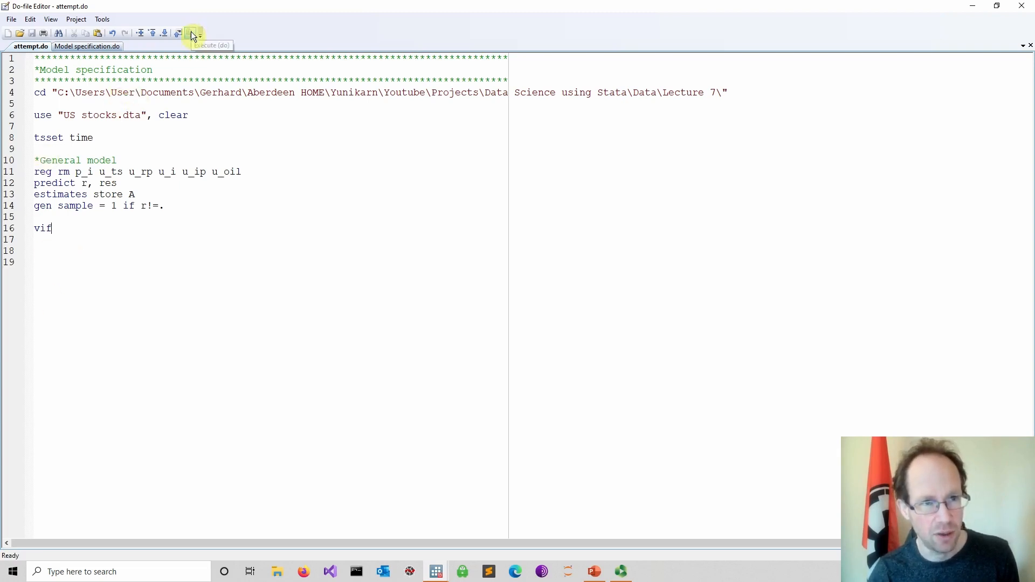
pyautogui.click(438, 572)
pyautogui.click(393, 528)
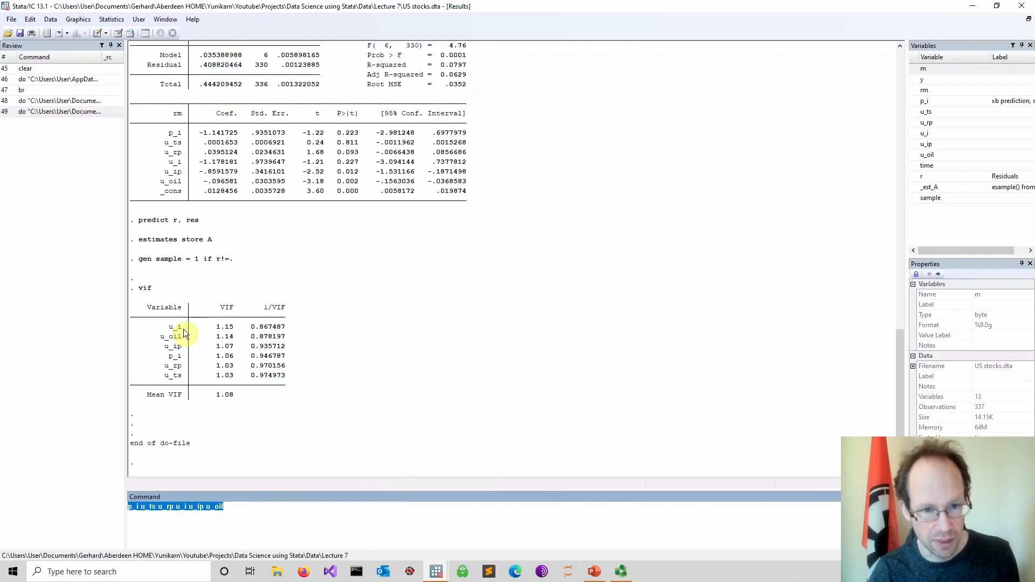
# Step: Examine the variance inflation factors of all regressors and the p-value of u_ts in the regression table
pyautogui.moveTo(233, 396); pyautogui.dragTo(240, 315)
pyautogui.click(232, 311)
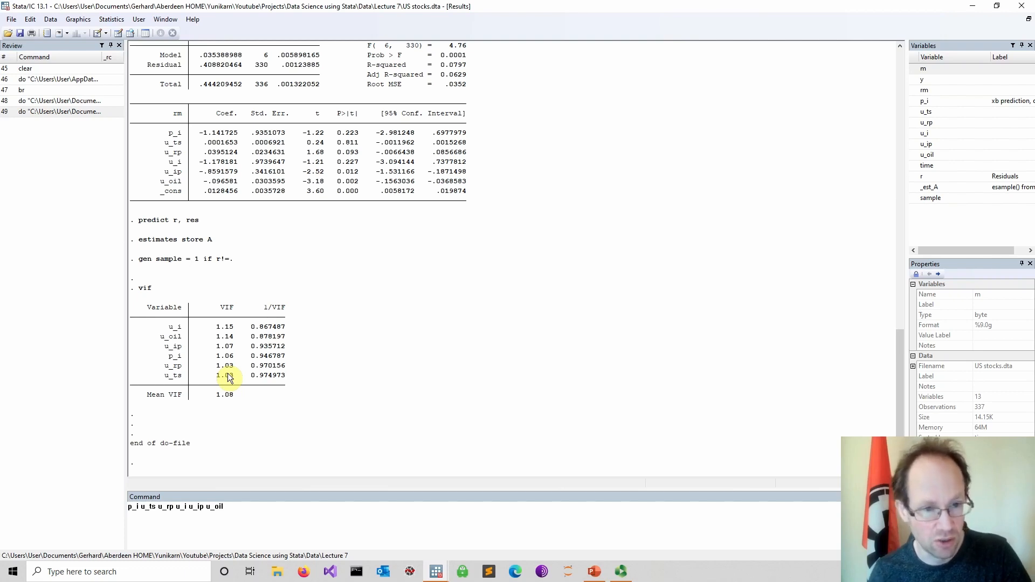
pyautogui.moveTo(162, 355); pyautogui.dragTo(187, 358)
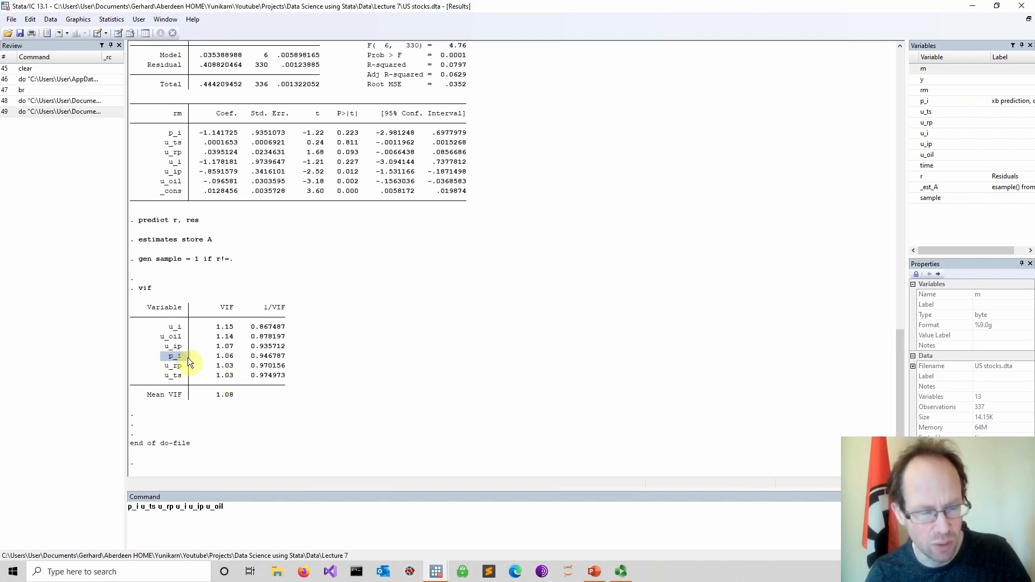
pyautogui.moveTo(149, 324); pyautogui.dragTo(309, 377)
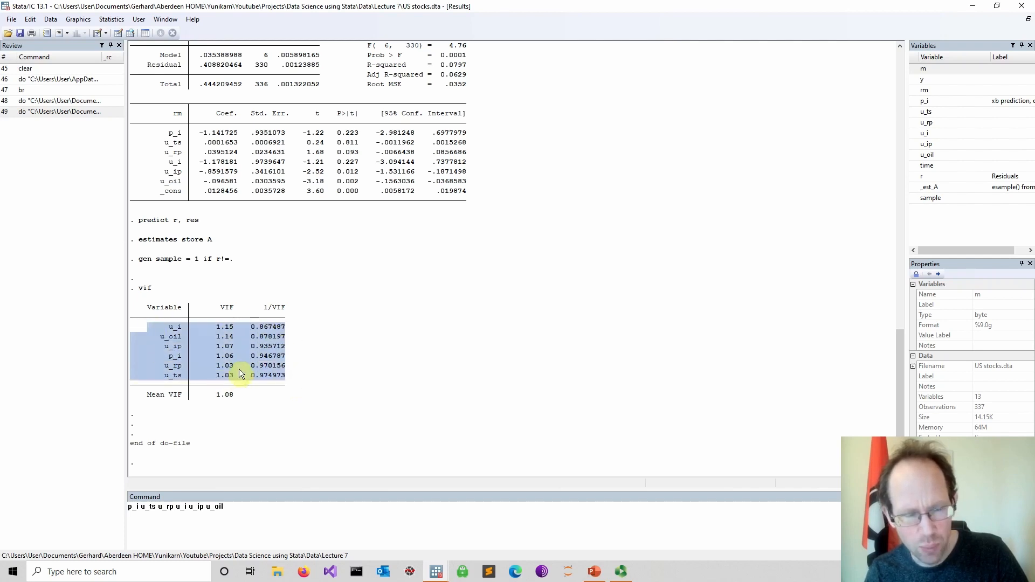
pyautogui.scroll(1, 238, 369)
pyautogui.moveTo(160, 171); pyautogui.dragTo(484, 169)
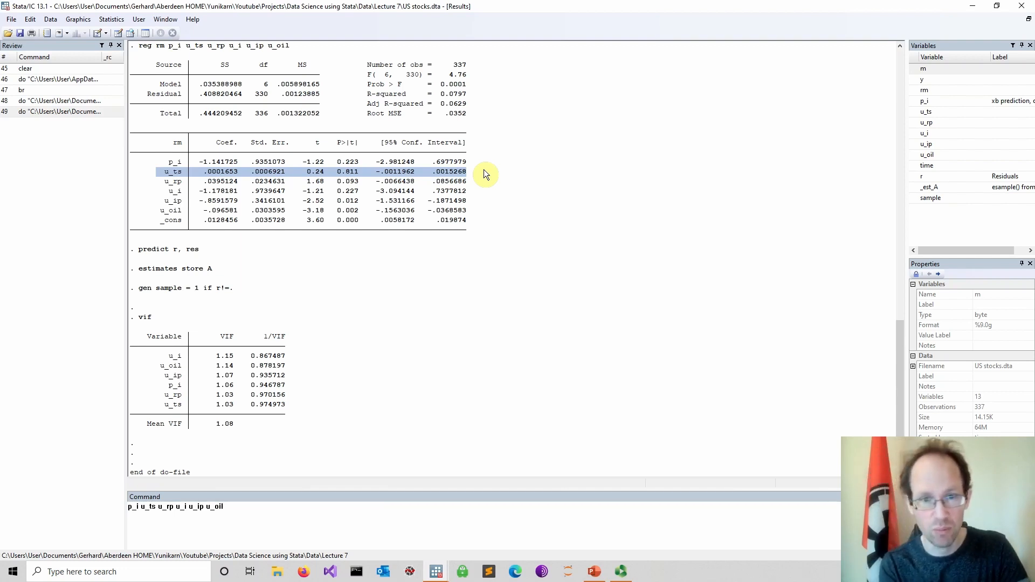
pyautogui.scroll(-1, 232, 348)
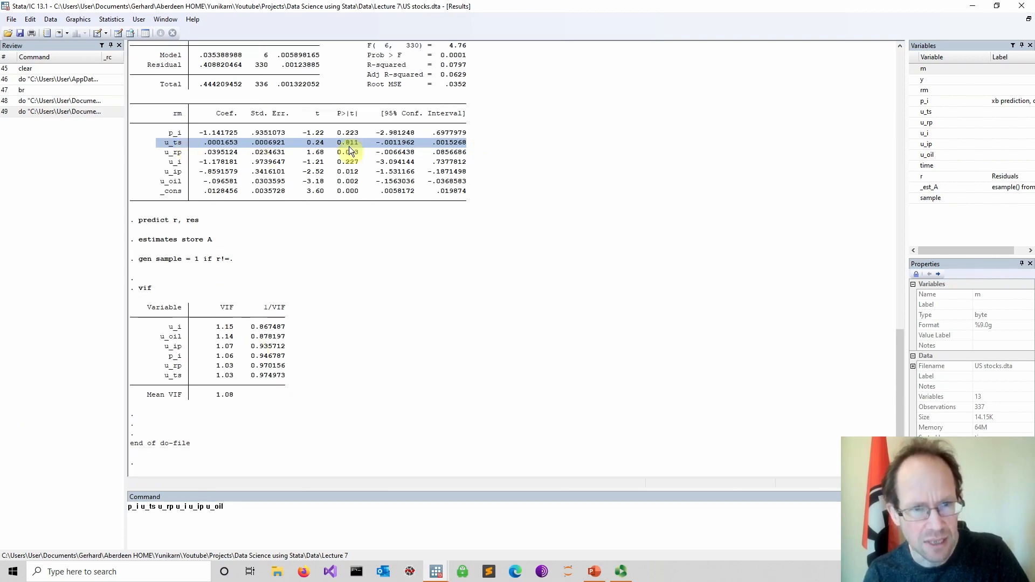
pyautogui.click(162, 144)
pyautogui.moveTo(163, 146); pyautogui.dragTo(474, 146)
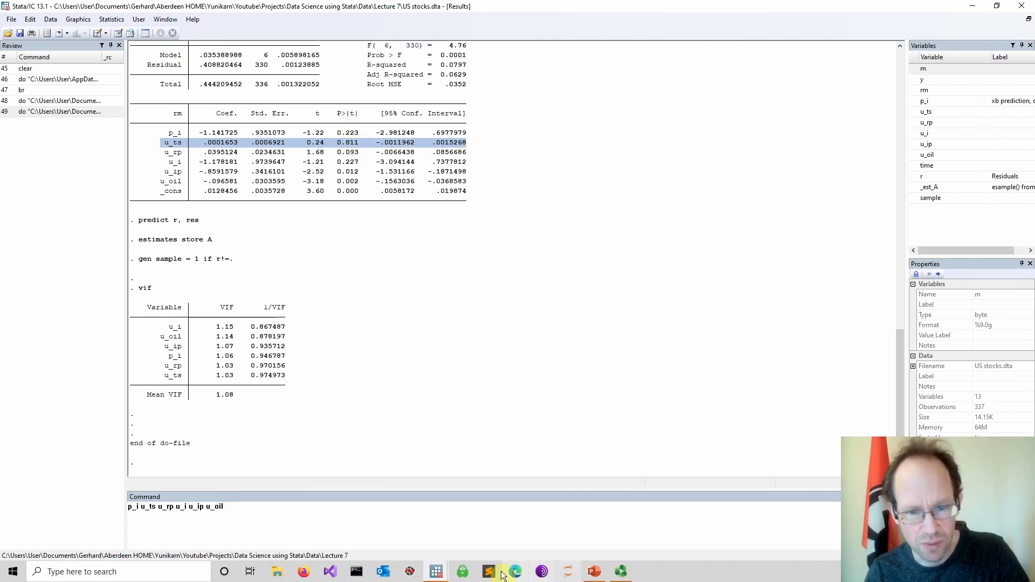
# Step: Copy the general regression command in the do-file to line 18, below vif
pyautogui.click(462, 532)
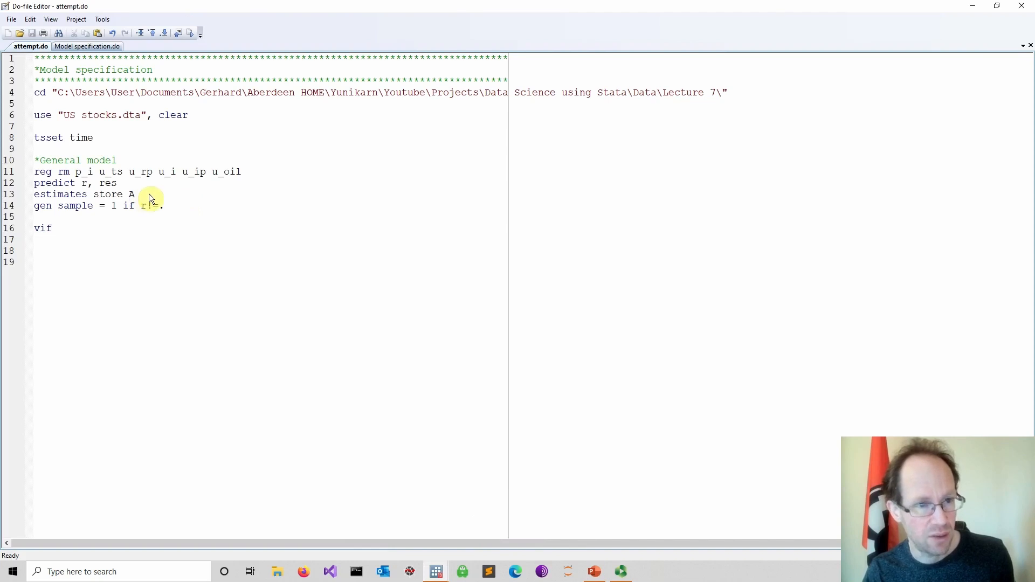
pyautogui.moveTo(270, 180); pyautogui.dragTo(34, 172)
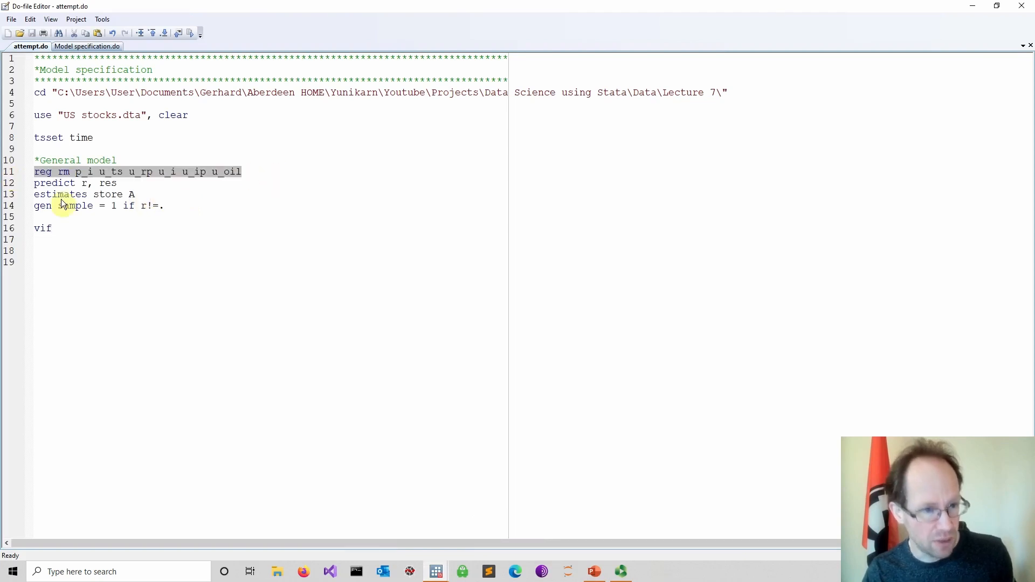
pyautogui.hotkey('ctrl', 'c')
pyautogui.click(58, 253)
pyautogui.hotkey('ctrl', 'v')
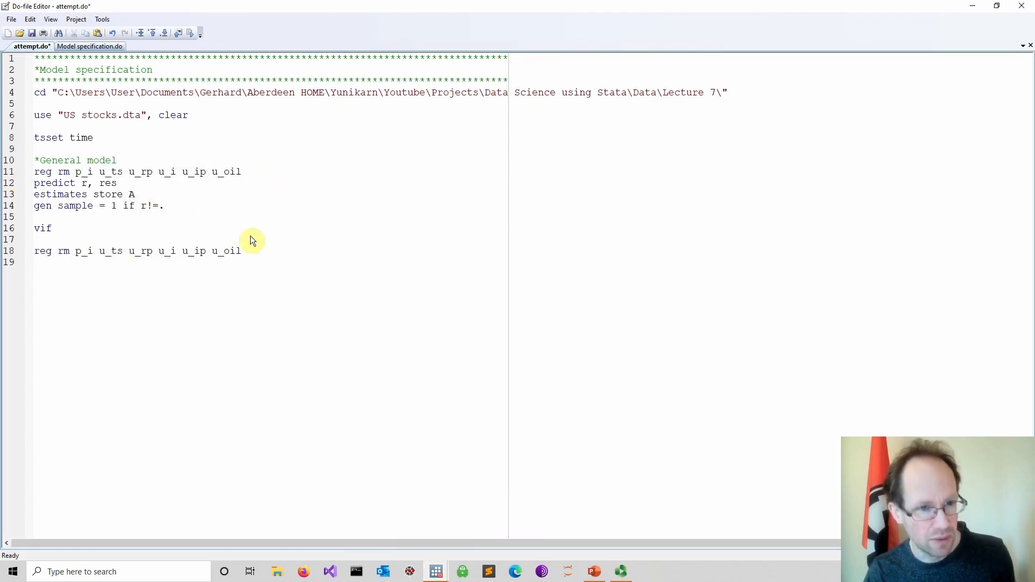
# Step: Remove u_ts from the copied regression, append "if sample == 1" and start a new line under it
pyautogui.moveTo(100, 252); pyautogui.dragTo(122, 253)
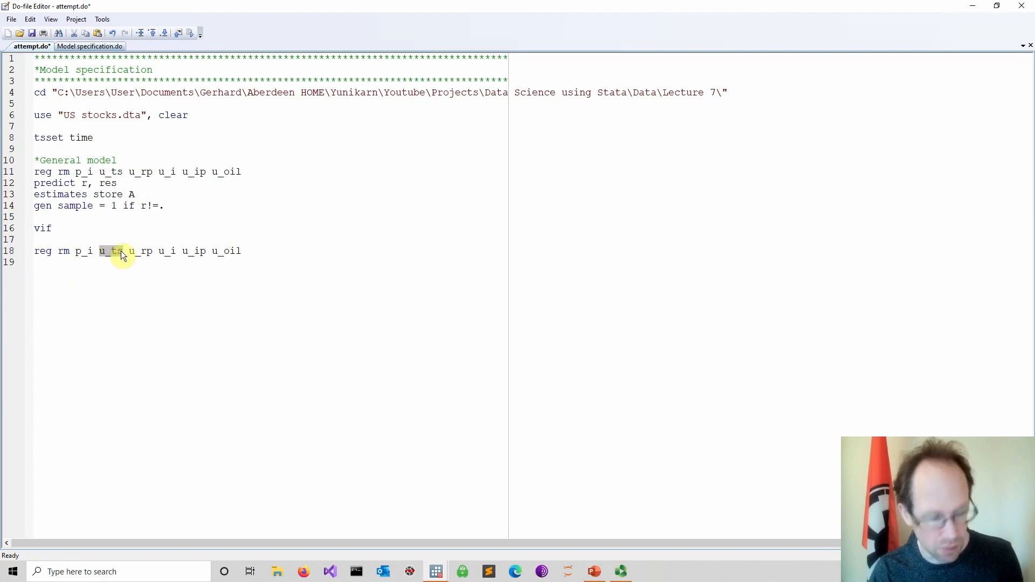
pyautogui.press('BackSpace')
pyautogui.press('BackSpace')
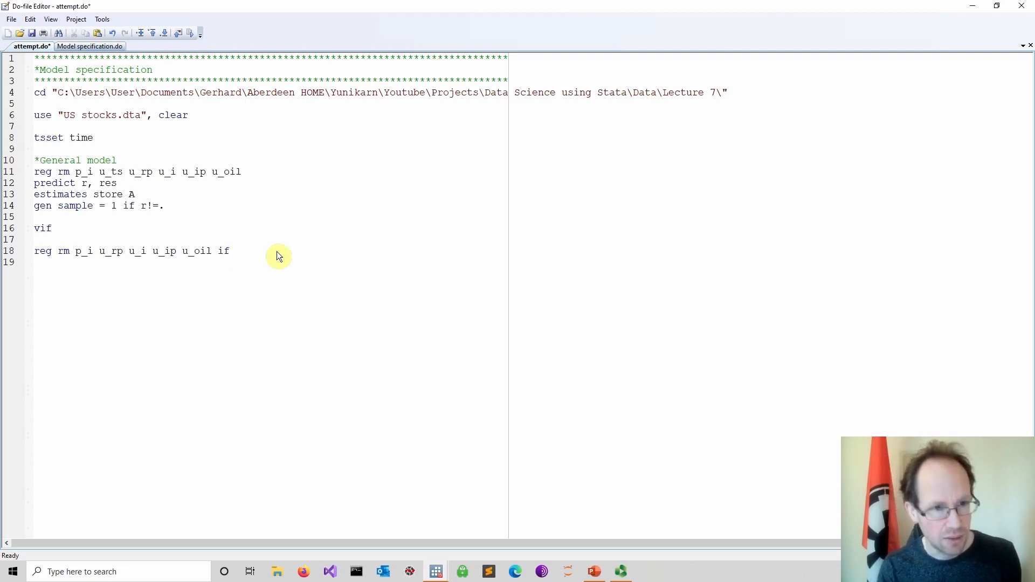
pyautogui.write('sample == 1')
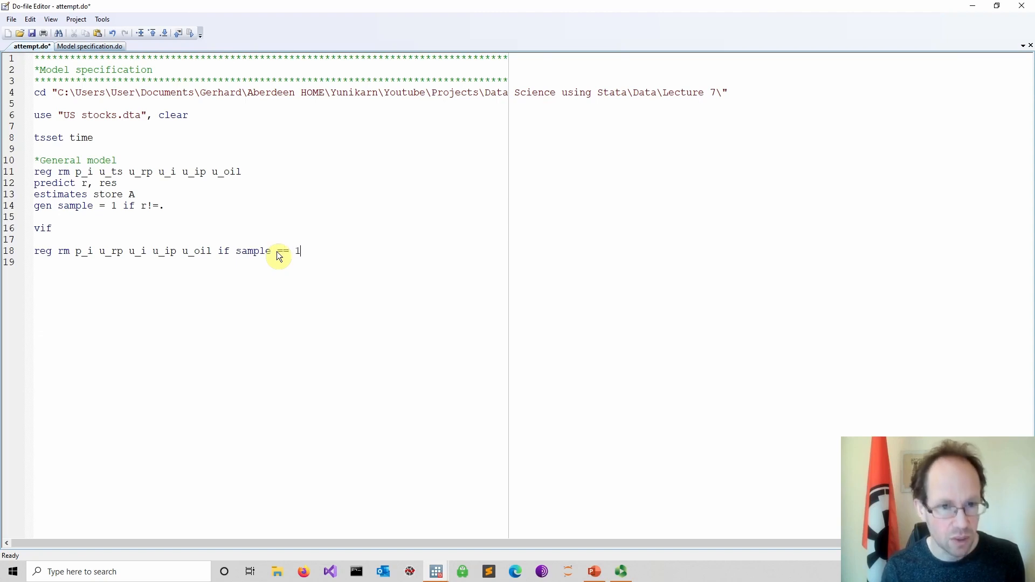
pyautogui.press('Return')
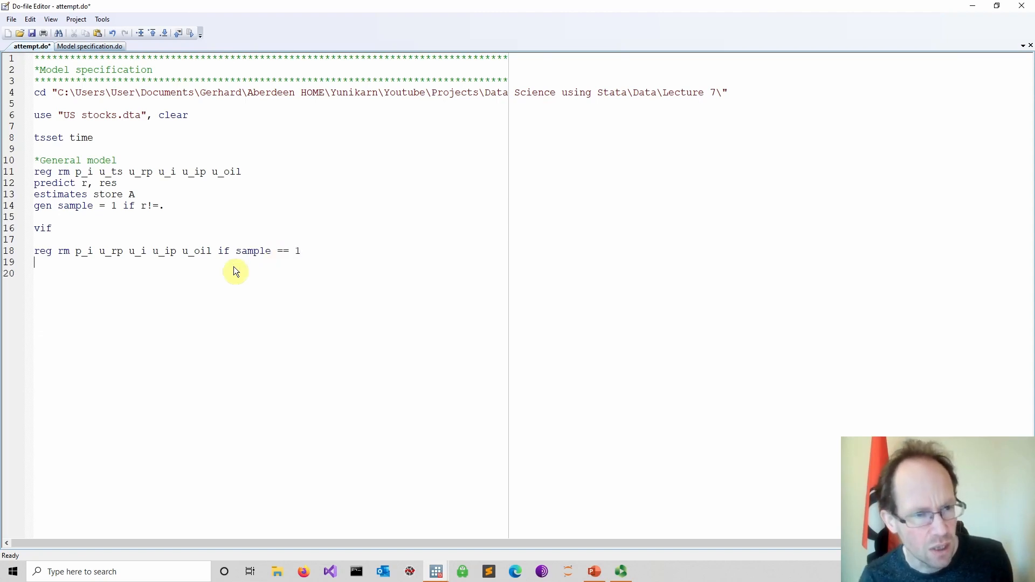
# Step: Copy the estimates store line under the reduced regression, change its name to B, and add "lrtest A B" below
pyautogui.click(17, 195)
pyautogui.hotkey('ctrl', 'c')
pyautogui.click(72, 264)
pyautogui.hotkey('ctrl', 'v')
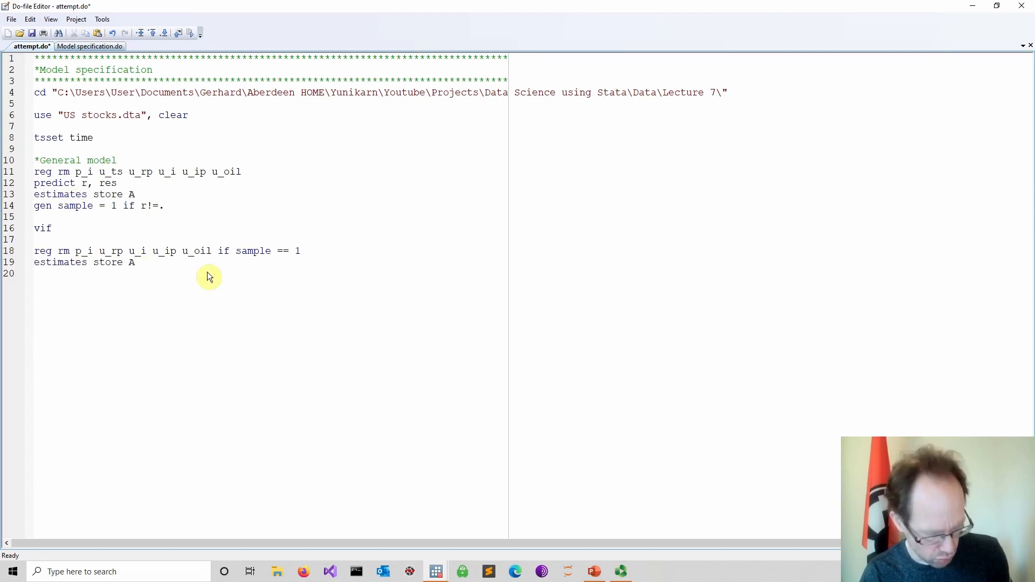
pyautogui.press('BackSpace')
pyautogui.write('M')
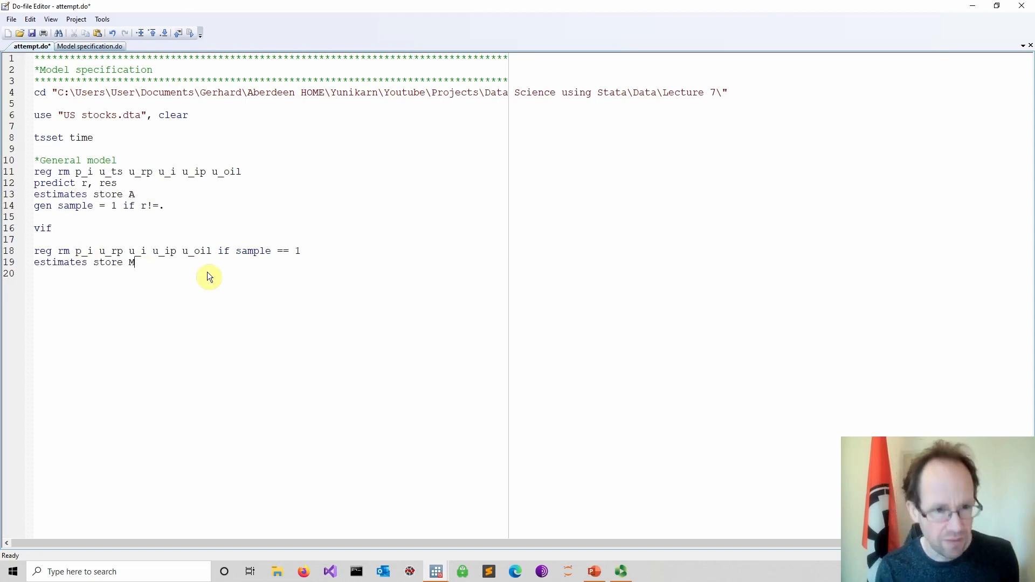
pyautogui.press('BackSpace')
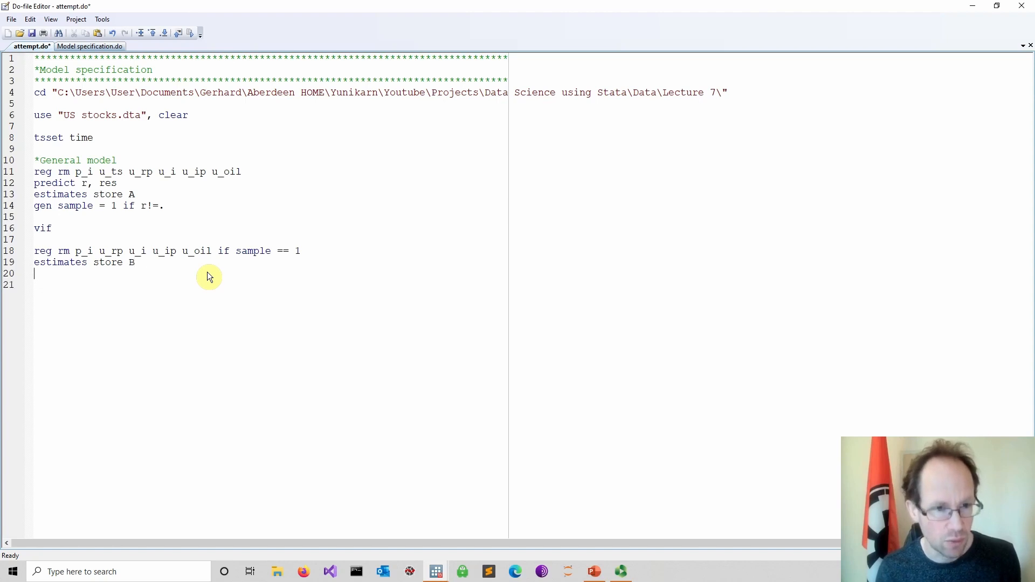
pyautogui.write('lrtest A B')
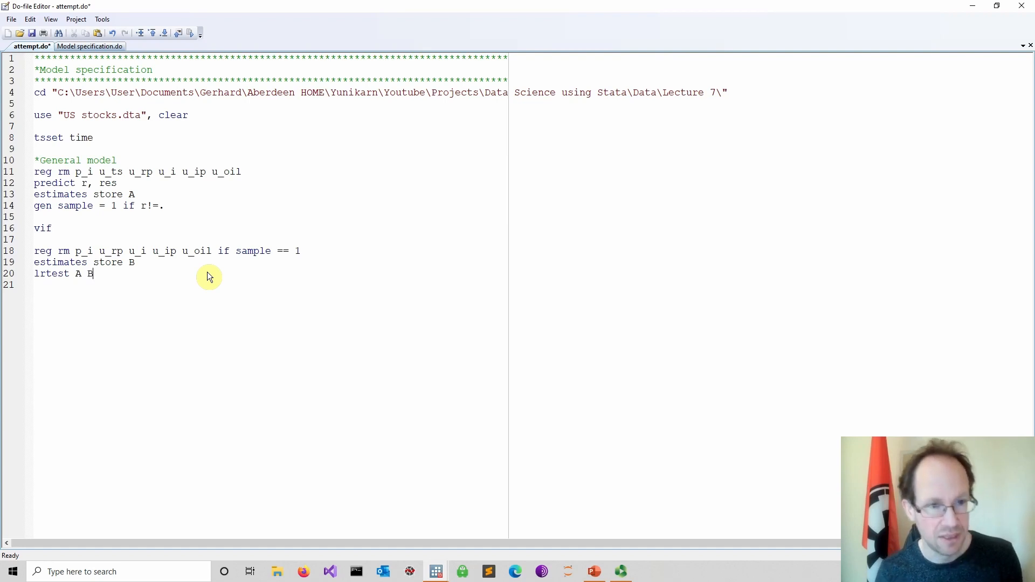
# Step: Save the do-file and run it in full, including the model B regression and its likelihood-ratio test
pyautogui.click(33, 34)
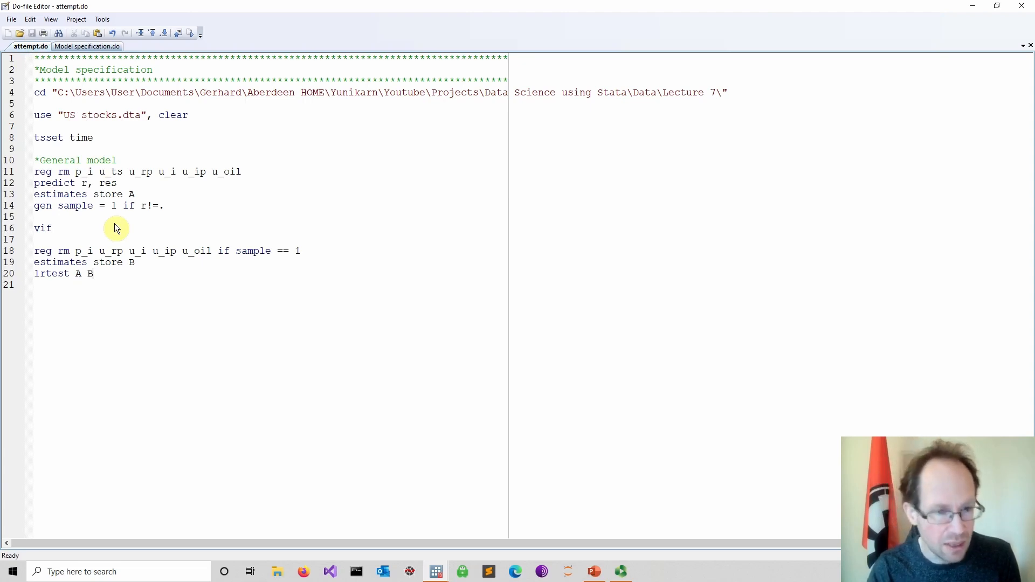
pyautogui.moveTo(62, 231); pyautogui.dragTo(38, 243)
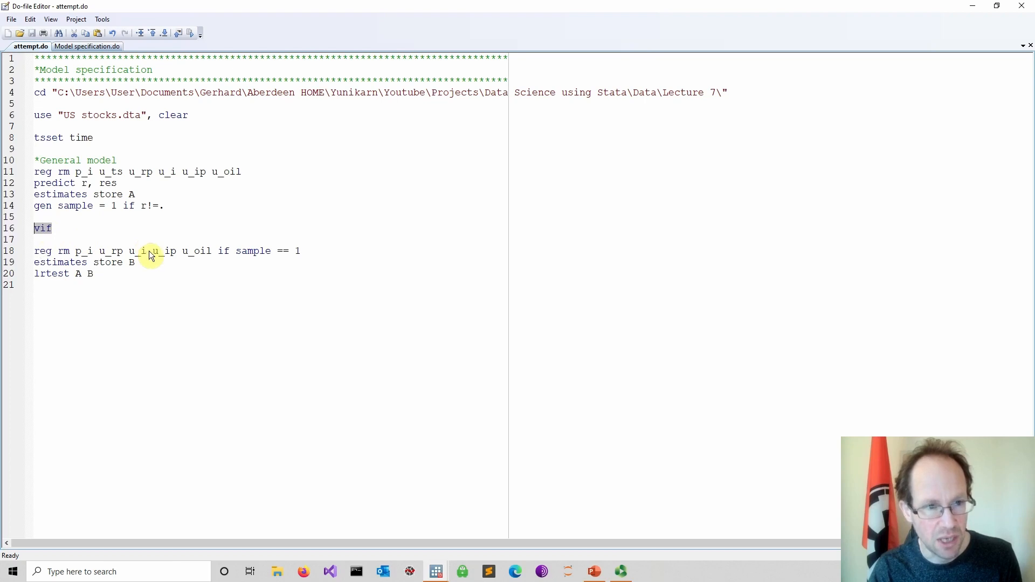
pyautogui.click(142, 200)
pyautogui.click(192, 35)
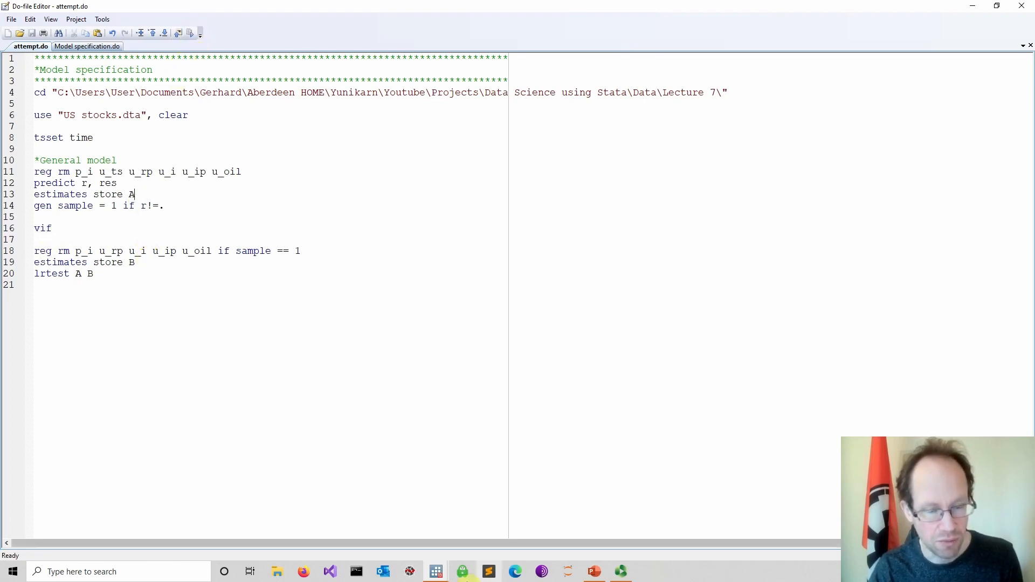
# Step: Examine the likelihood-ratio test of A against B and the u_i row of the reduced regression in the results
pyautogui.click(436, 571)
pyautogui.click(376, 525)
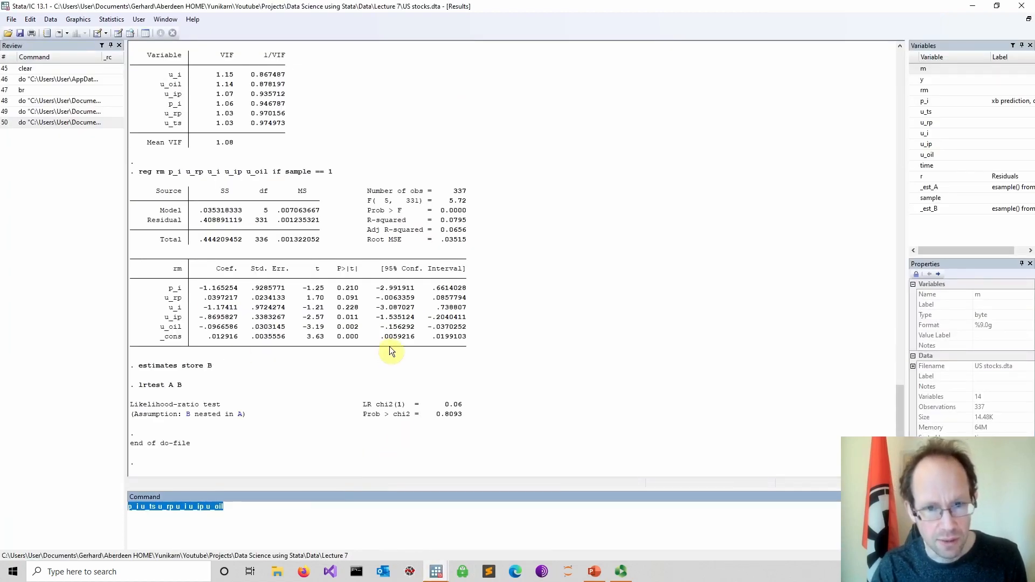
pyautogui.moveTo(133, 406); pyautogui.dragTo(465, 419)
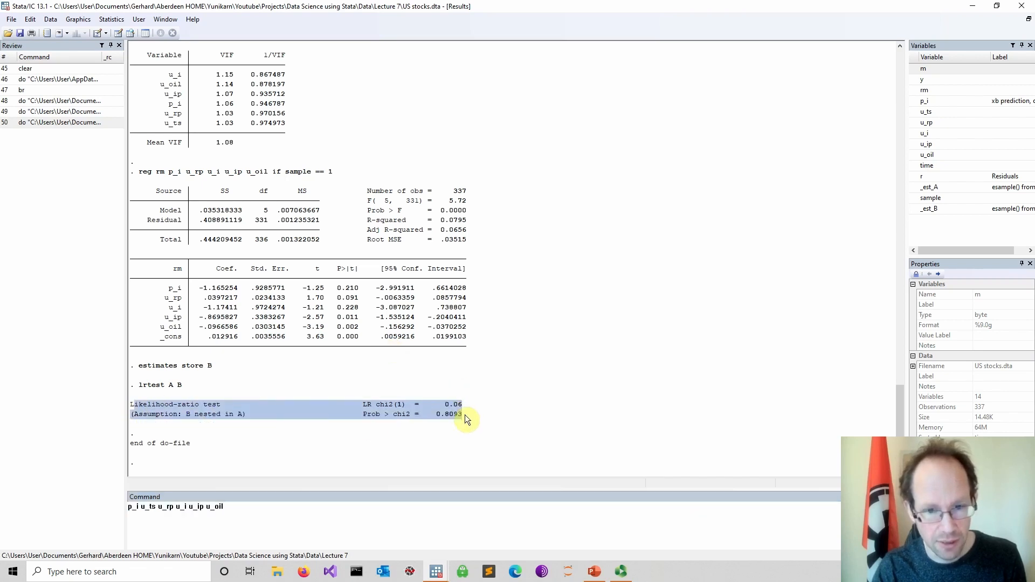
pyautogui.click(433, 434)
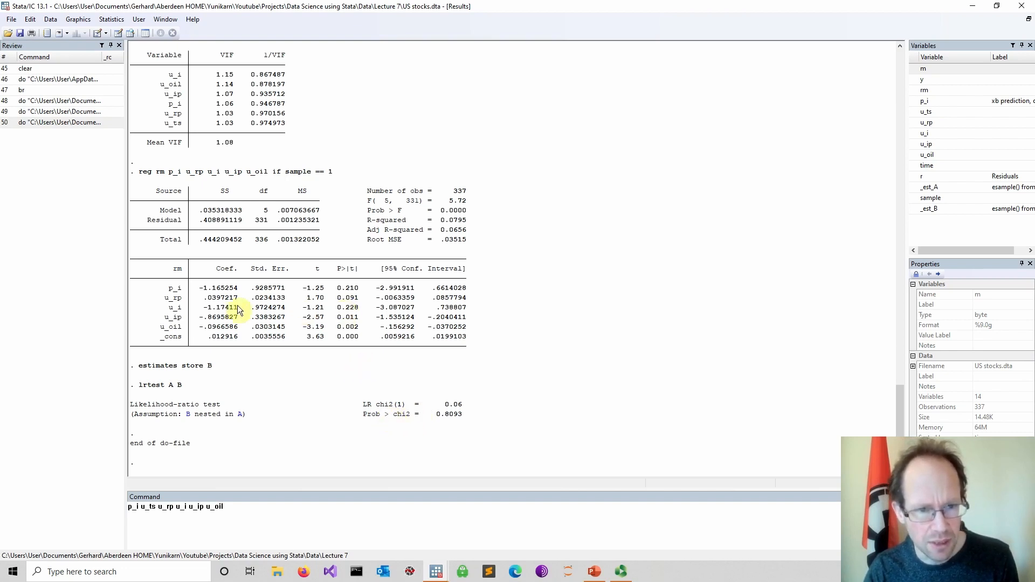
pyautogui.moveTo(164, 307); pyautogui.dragTo(474, 314)
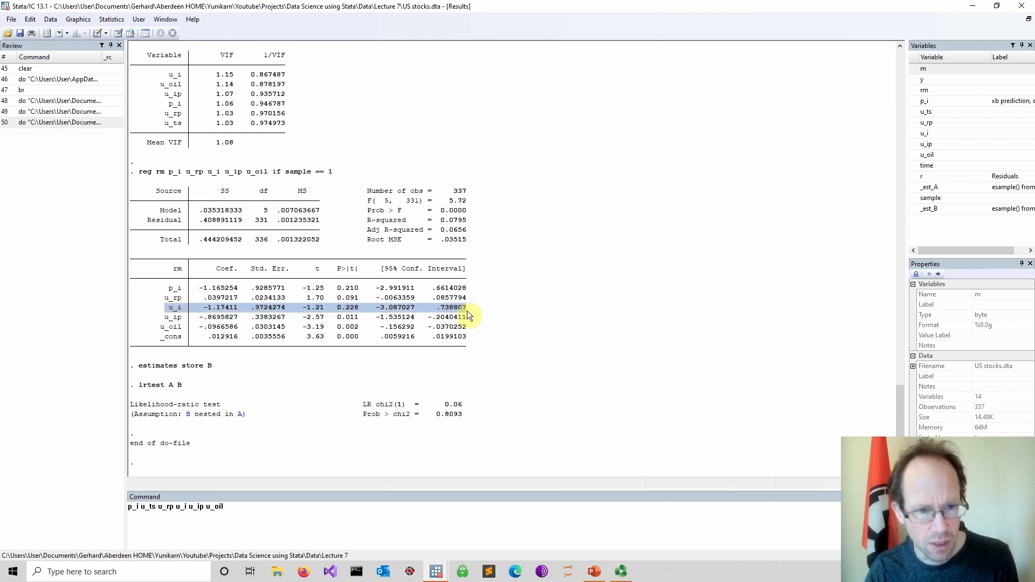
# Step: Copy the three model B lines in the do-file to line 22, leaving a blank line between the blocks
pyautogui.moveTo(436, 571)
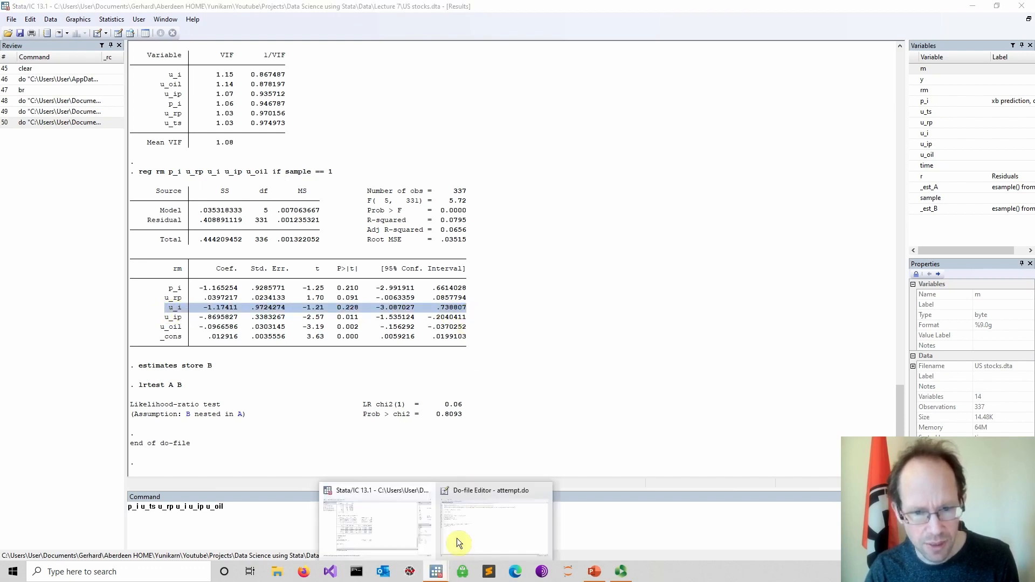
pyautogui.click(477, 483)
pyautogui.moveTo(98, 280); pyautogui.dragTo(11, 253)
pyautogui.click(30, 286)
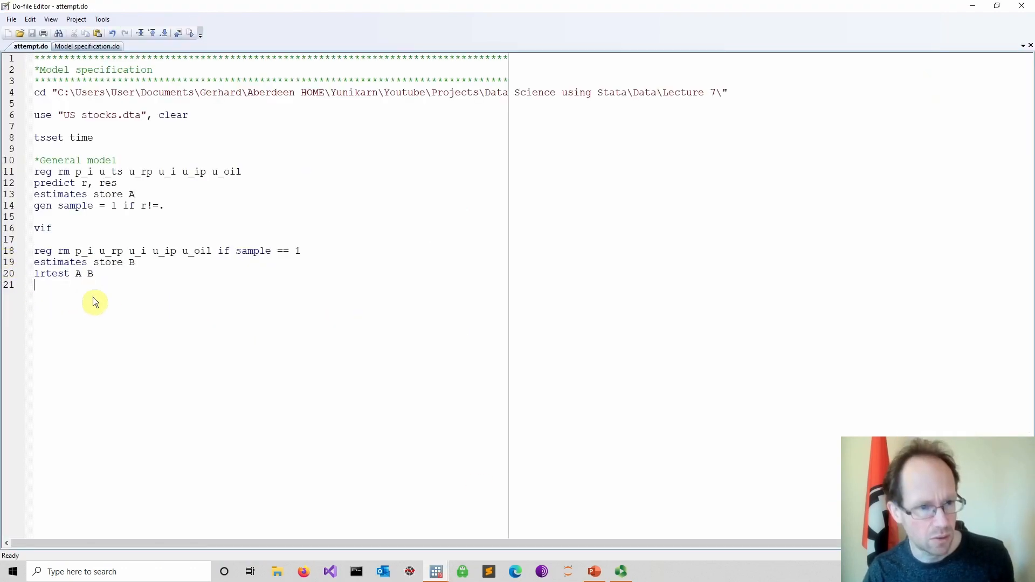
pyautogui.press('Return')
pyautogui.hotkey('ctrl', 'v')
# Step: Remove u_i from the copied regression and change B to C in its estimates store and lrtest lines
pyautogui.moveTo(130, 296); pyautogui.dragTo(149, 297)
pyautogui.press('Delete')
pyautogui.press('Delete')
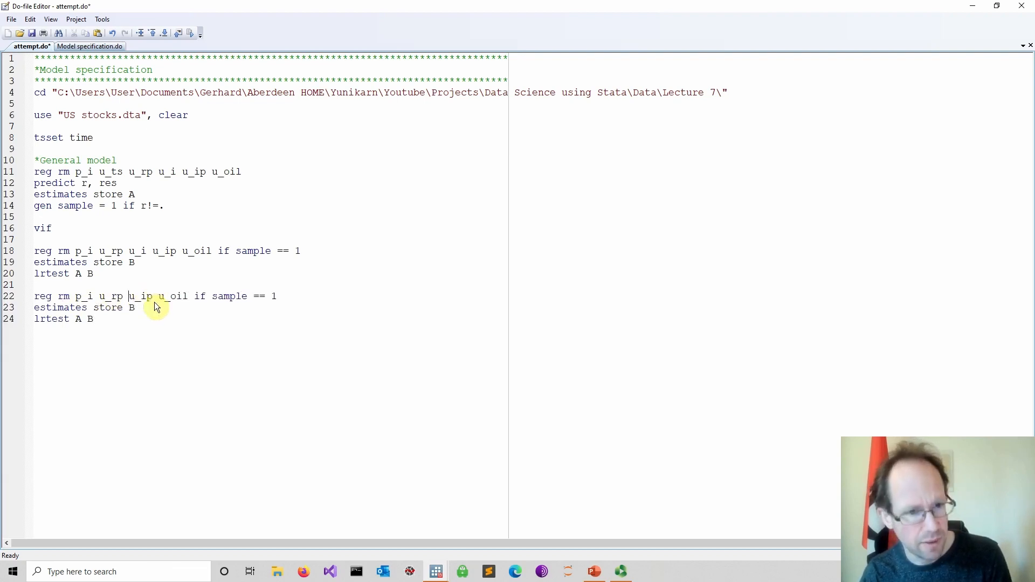
pyautogui.doubleClick(133, 308)
pyautogui.press('Delete')
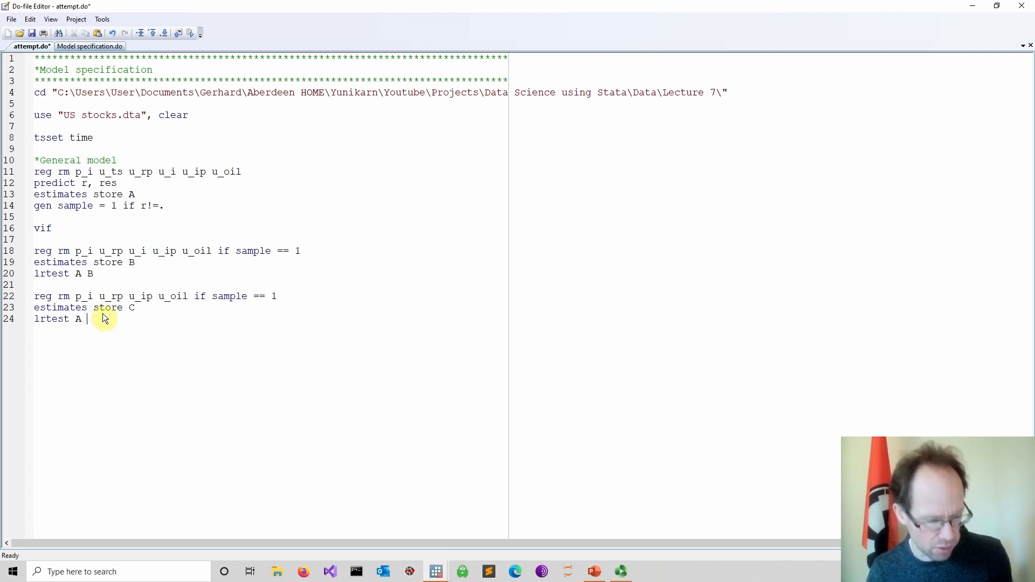
pyautogui.press('Return')
# Step: Save the do-file and run only the three model C lines
pyautogui.click(32, 33)
pyautogui.moveTo(123, 323); pyautogui.dragTo(11, 297)
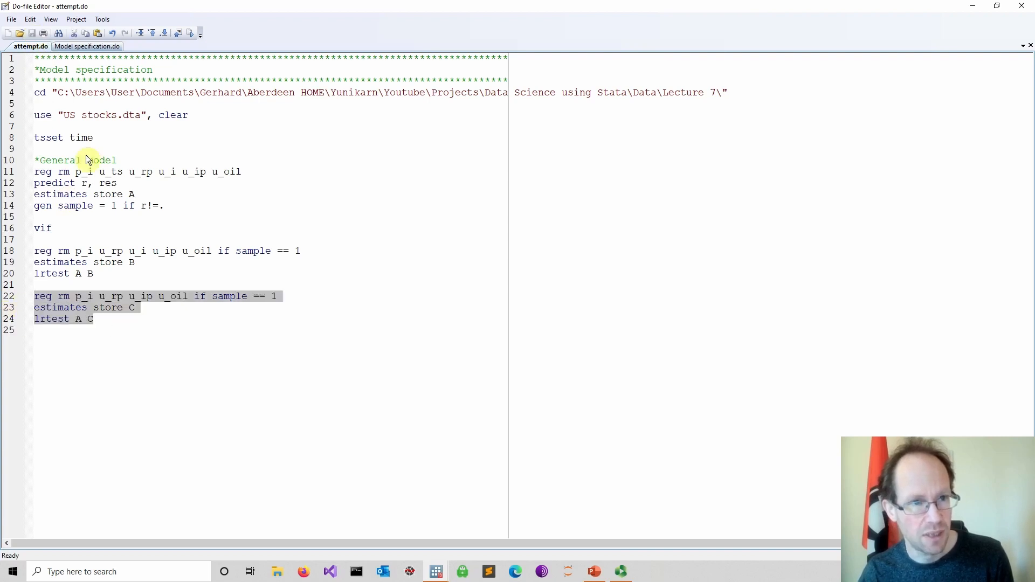
pyautogui.click(192, 35)
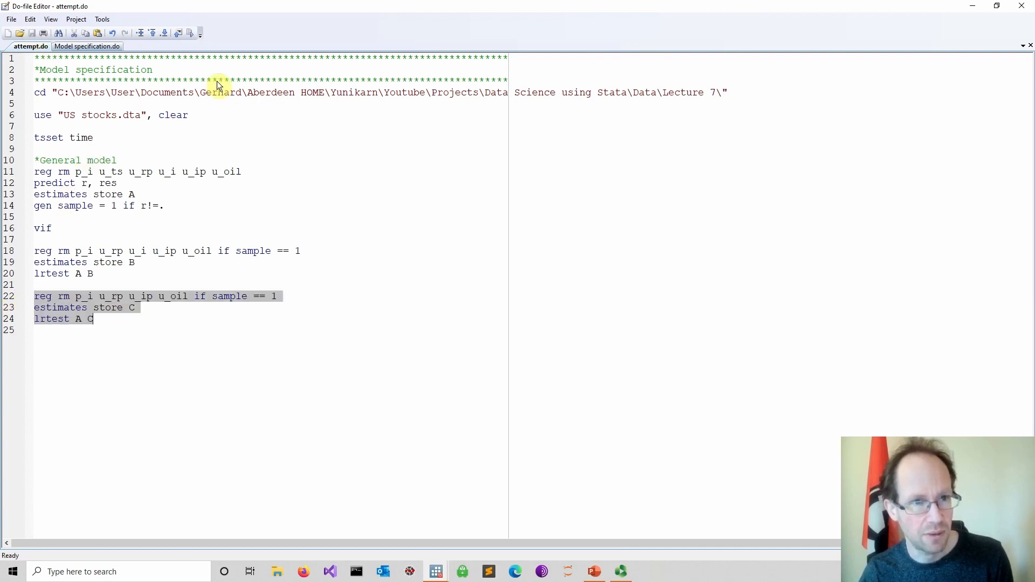
# Step: Examine the likelihood-ratio test of A against C and the p_i row of the model C regression
pyautogui.click(436, 570)
pyautogui.click(367, 532)
pyautogui.moveTo(467, 416); pyautogui.dragTo(170, 414)
pyautogui.click(130, 415)
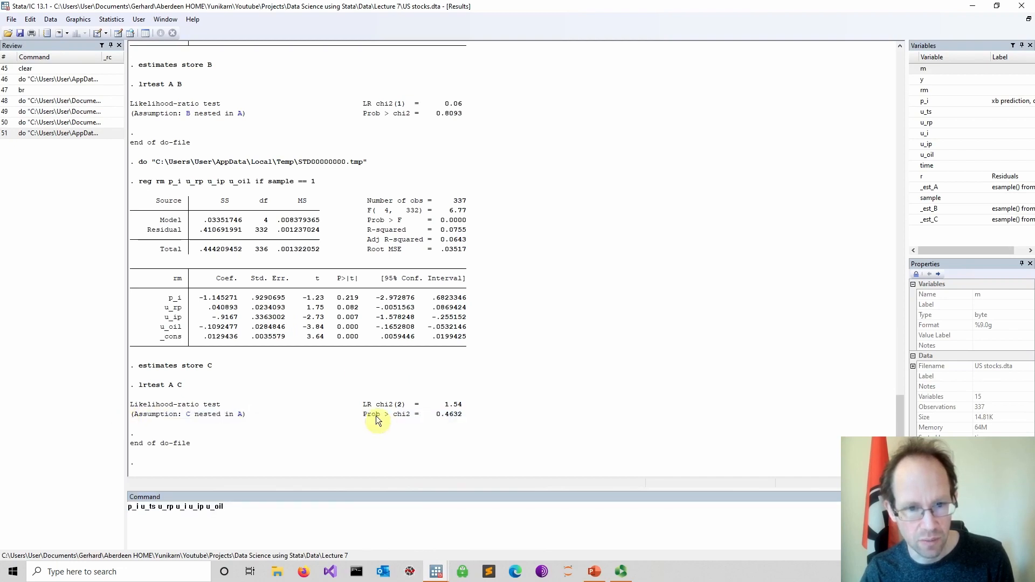
pyautogui.moveTo(161, 299); pyautogui.dragTo(474, 297)
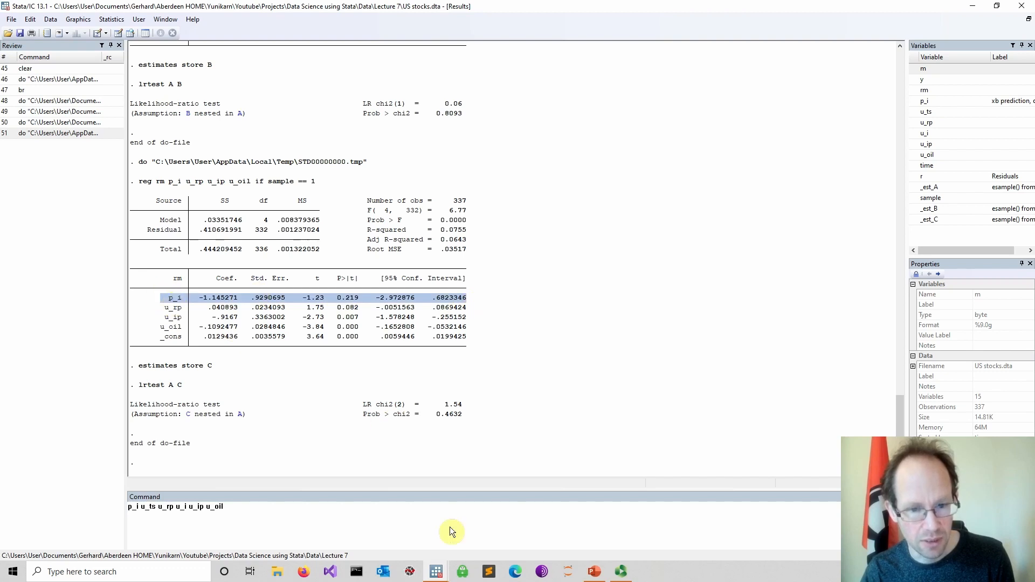
# Step: Copy the three model C lines to line 26 of the do-file and change the copied estimates store name to D
pyautogui.moveTo(436, 570)
pyautogui.click(483, 523)
pyautogui.click(142, 298)
pyautogui.moveTo(117, 322); pyautogui.dragTo(15, 301)
pyautogui.click(89, 331)
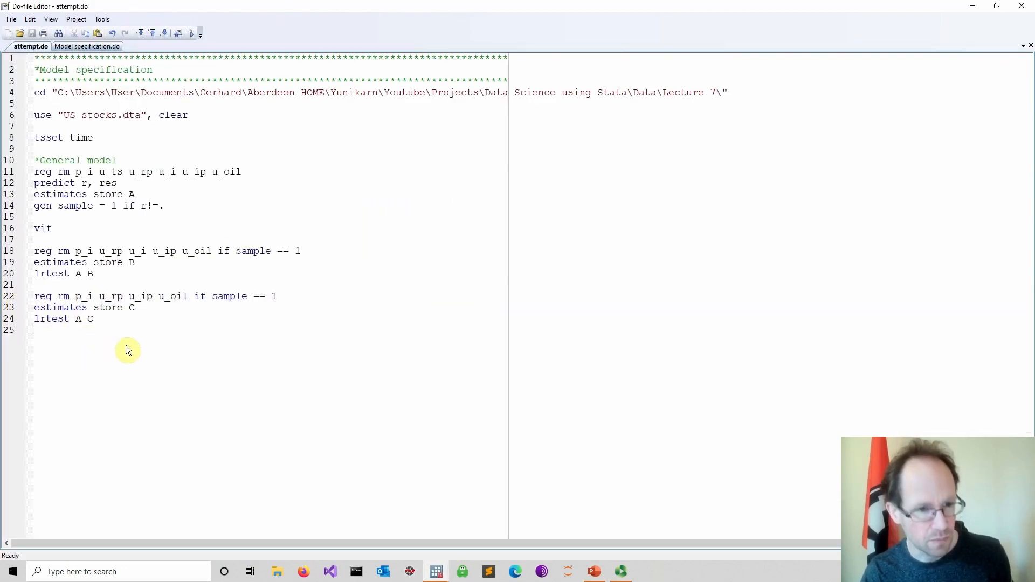
pyautogui.hotkey('ctrl', 'v')
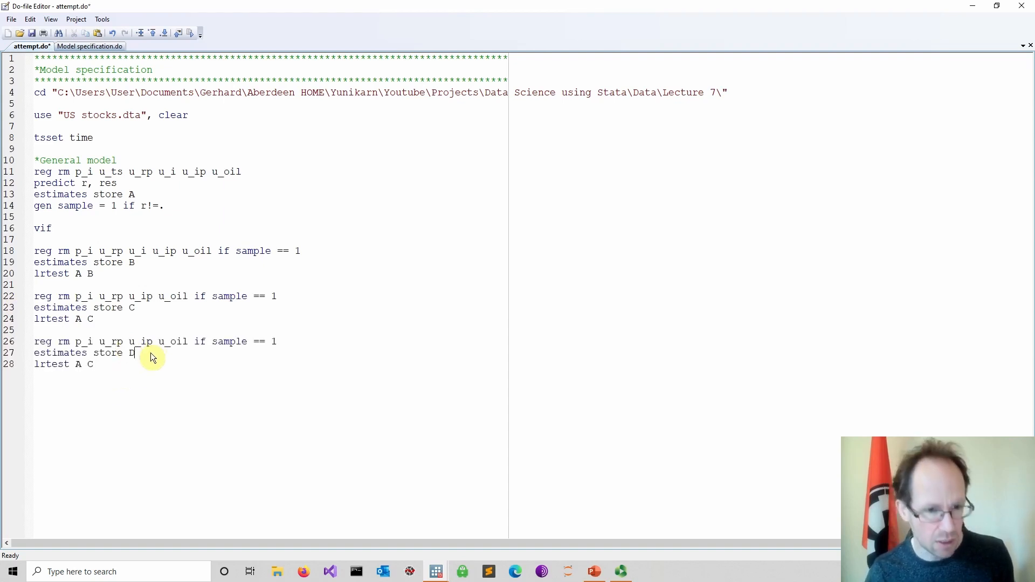
# Step: Remove p_i from the regression on line 26 and change the test below it to "lrtest A D"
pyautogui.moveTo(92, 342); pyautogui.dragTo(75, 342)
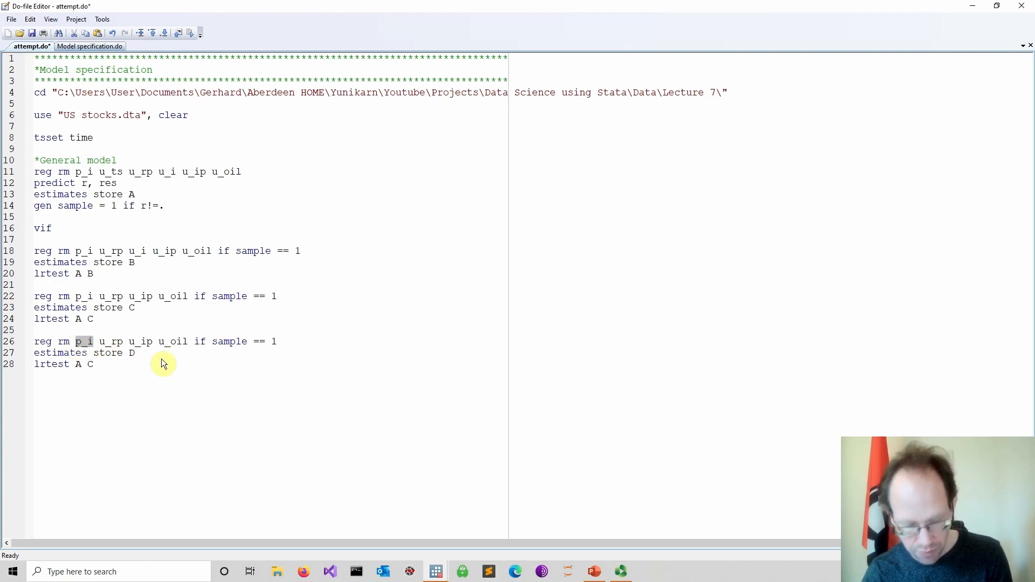
pyautogui.press('Delete')
pyautogui.press('Delete')
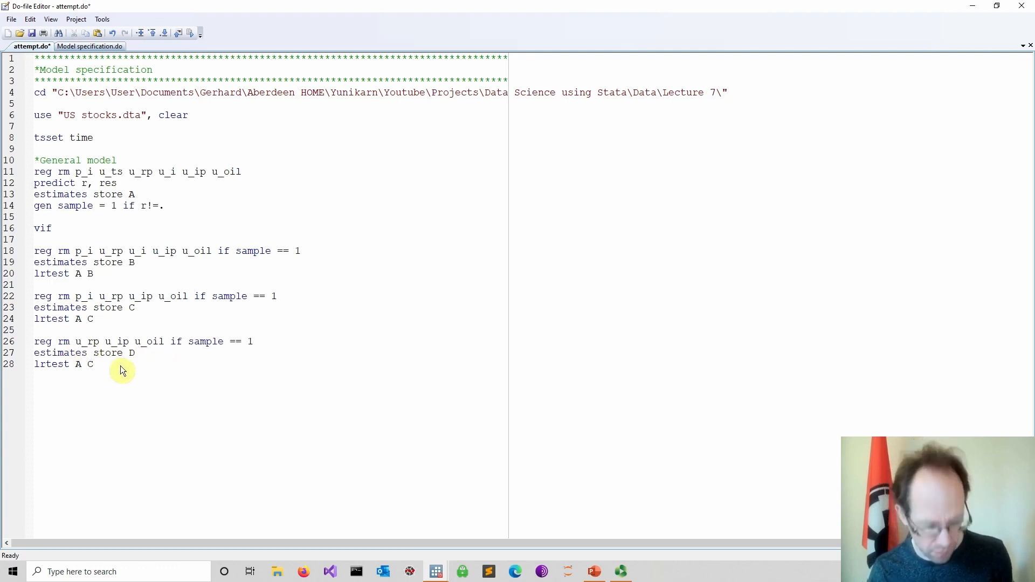
# Step: Save and run the three model D lines, and examine their likelihood-ratio test and the u_rp row in the results
pyautogui.moveTo(121, 365); pyautogui.dragTo(34, 342)
pyautogui.click(33, 33)
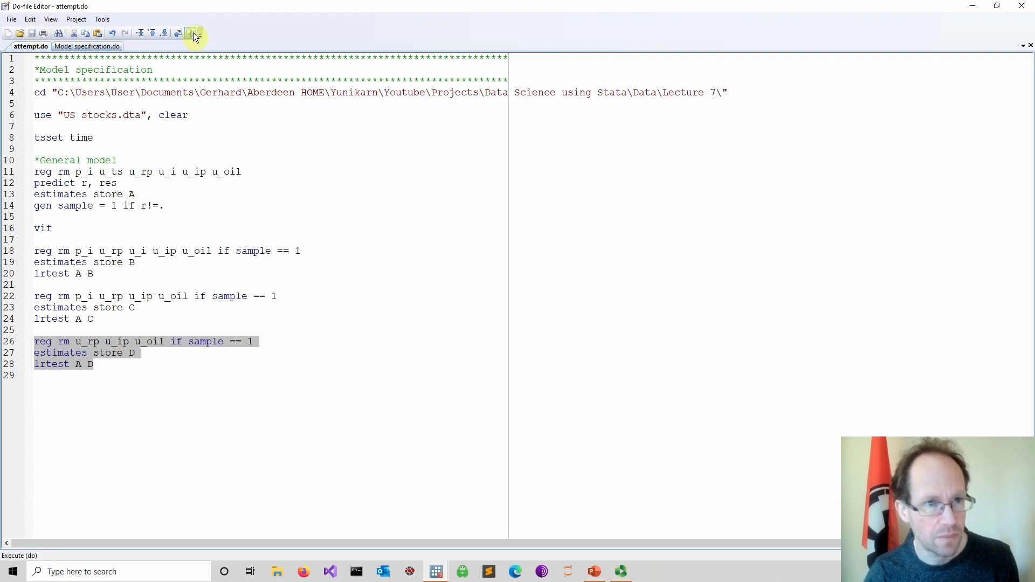
pyautogui.moveTo(434, 576)
pyautogui.click(376, 526)
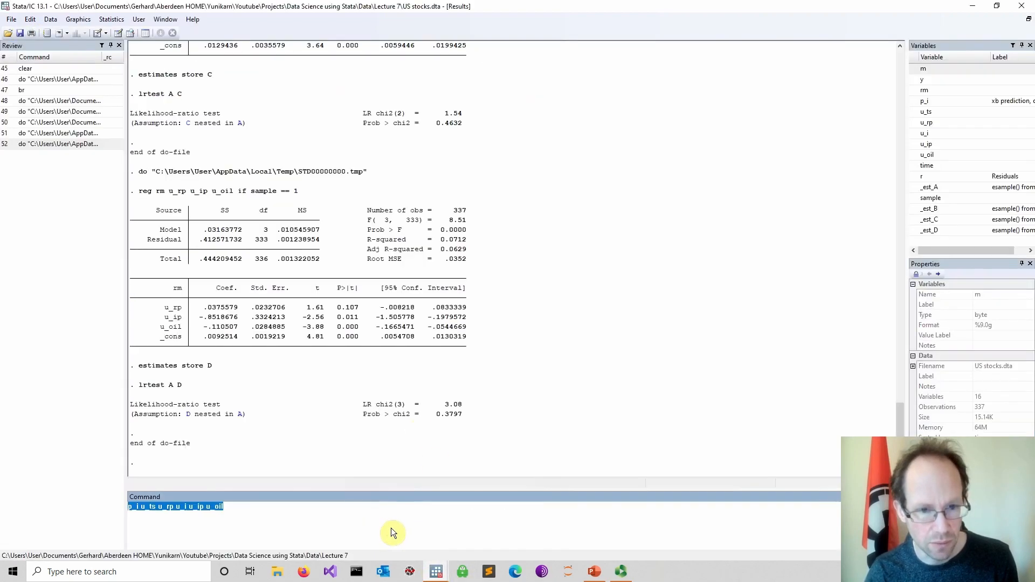
pyautogui.moveTo(465, 419); pyautogui.dragTo(370, 415)
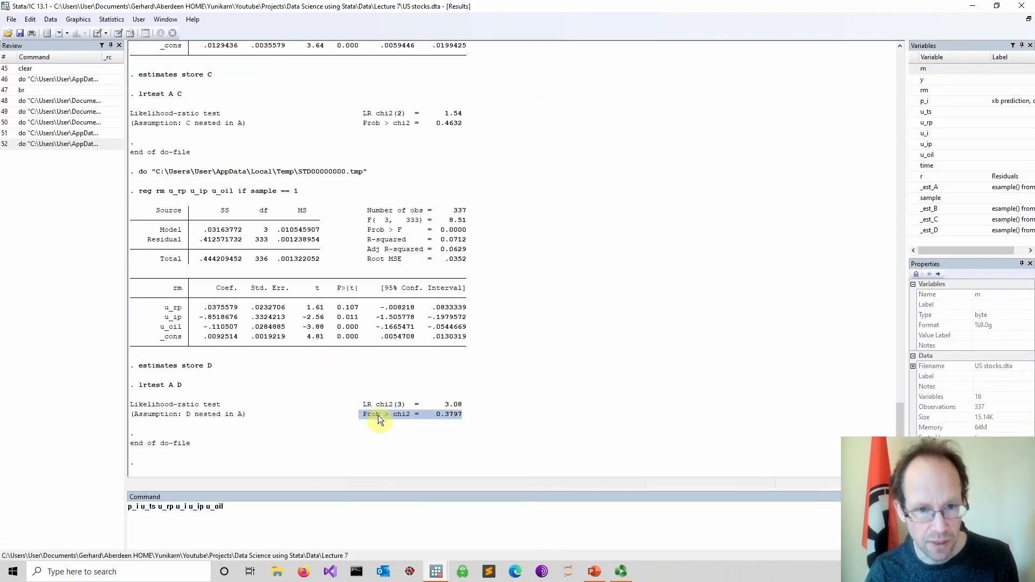
pyautogui.moveTo(164, 307); pyautogui.dragTo(183, 308)
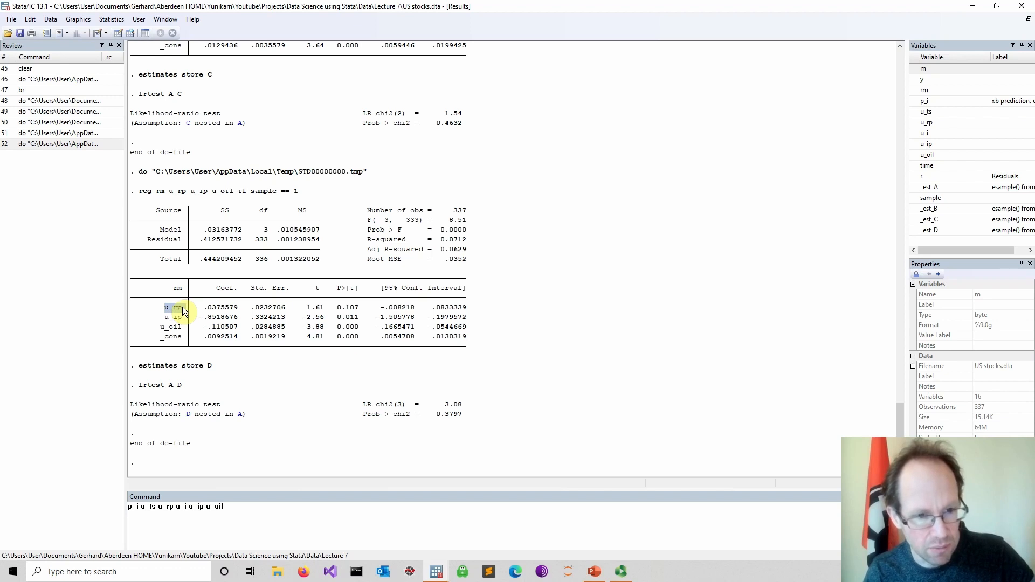
# Step: Copy the three model D lines in the do-file to line 30, leaving a blank line between the blocks
pyautogui.click(437, 572)
pyautogui.click(499, 520)
pyautogui.moveTo(162, 410); pyautogui.dragTo(13, 343)
pyautogui.hotkey('ctrl', 'c')
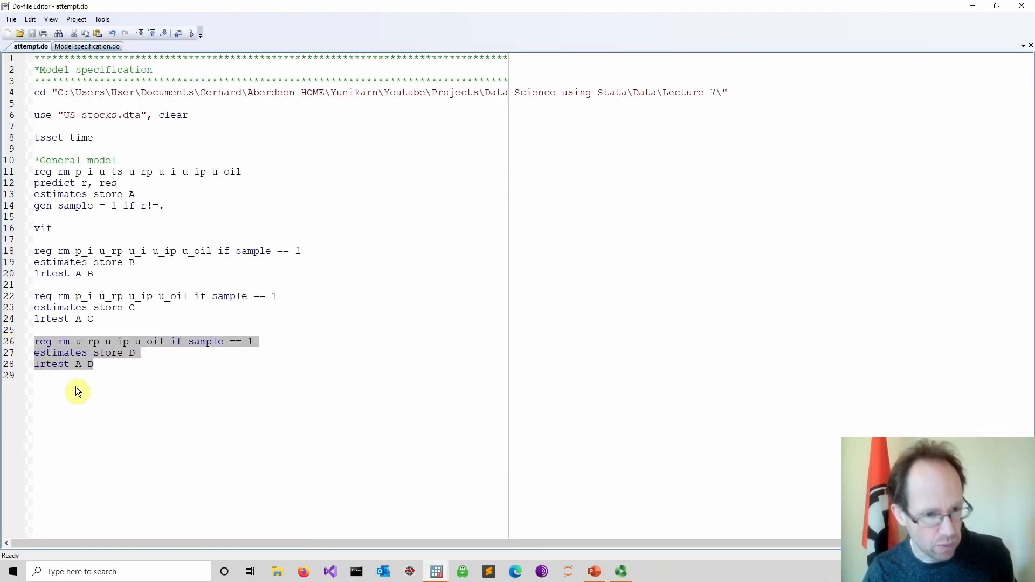
pyautogui.click(99, 382)
pyautogui.press('Return')
pyautogui.hotkey('ctrl', 'v')
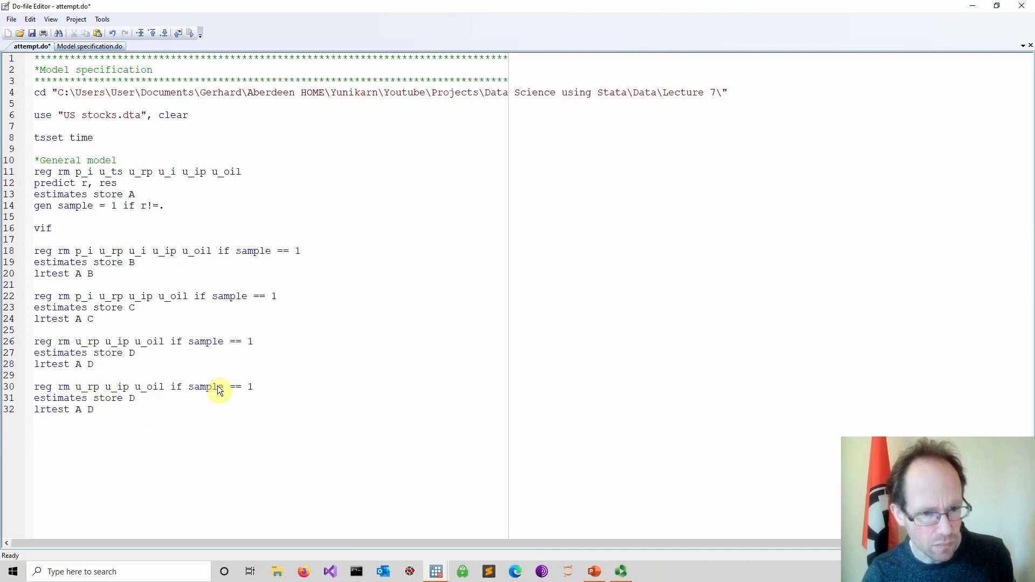
# Step: Change D to E in the copied estimates store and lrtest lines and remove u_rp from the regression on line 30
pyautogui.write('E')
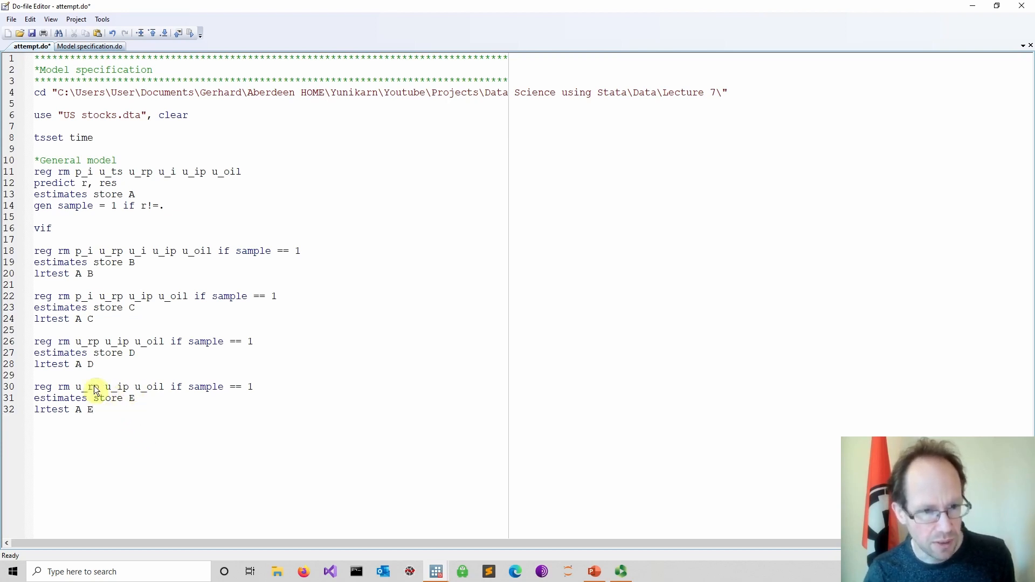
pyautogui.moveTo(76, 387); pyautogui.dragTo(34, 387)
pyautogui.press('Delete')
# Step: Save and run the three model E lines, and examine their likelihood-ratio test and the u_ip and u_oil rows
pyautogui.click(32, 33)
pyautogui.click(190, 33)
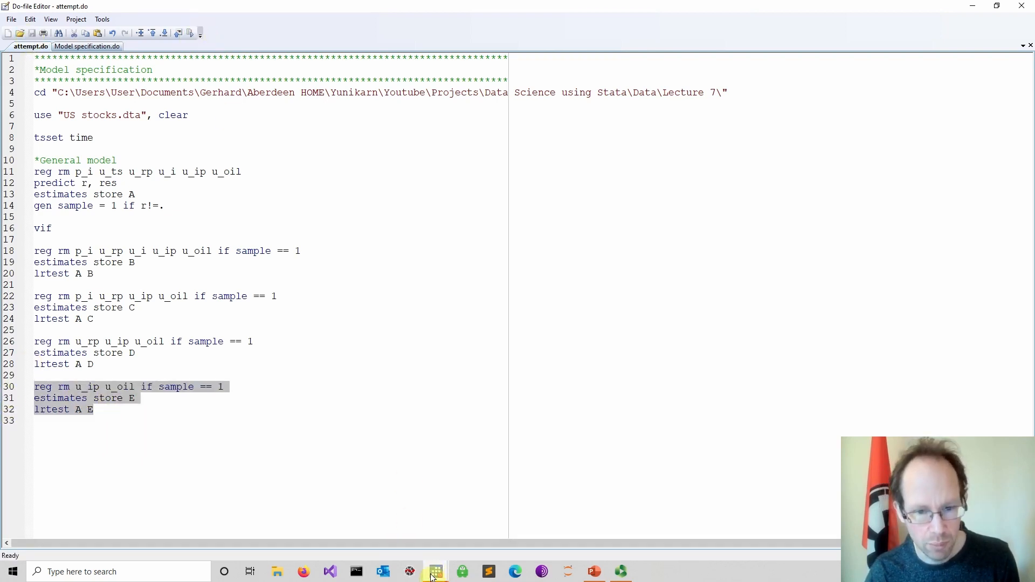
pyautogui.moveTo(436, 571)
pyautogui.click(386, 533)
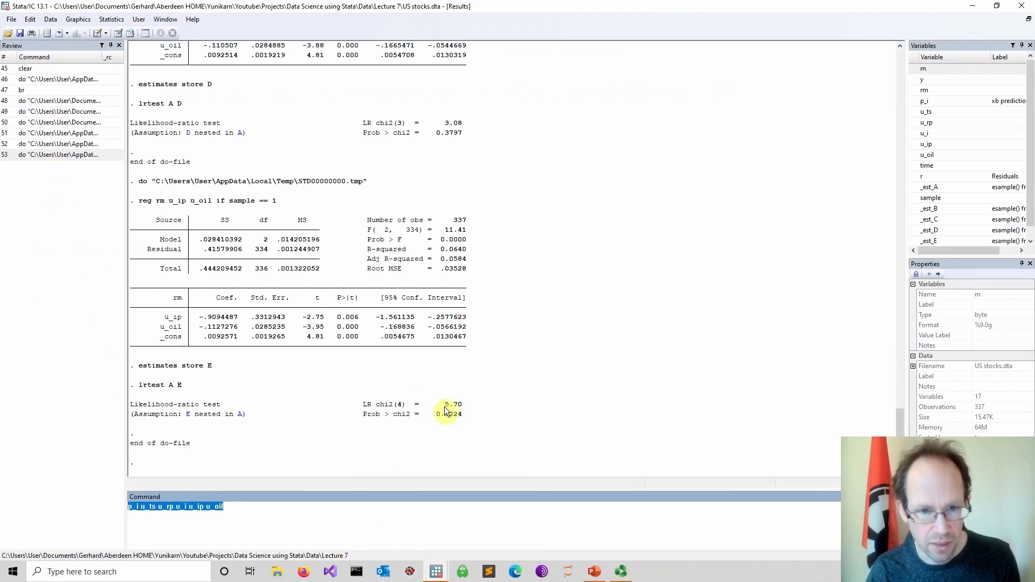
pyautogui.moveTo(140, 319); pyautogui.dragTo(454, 327)
pyautogui.click(345, 332)
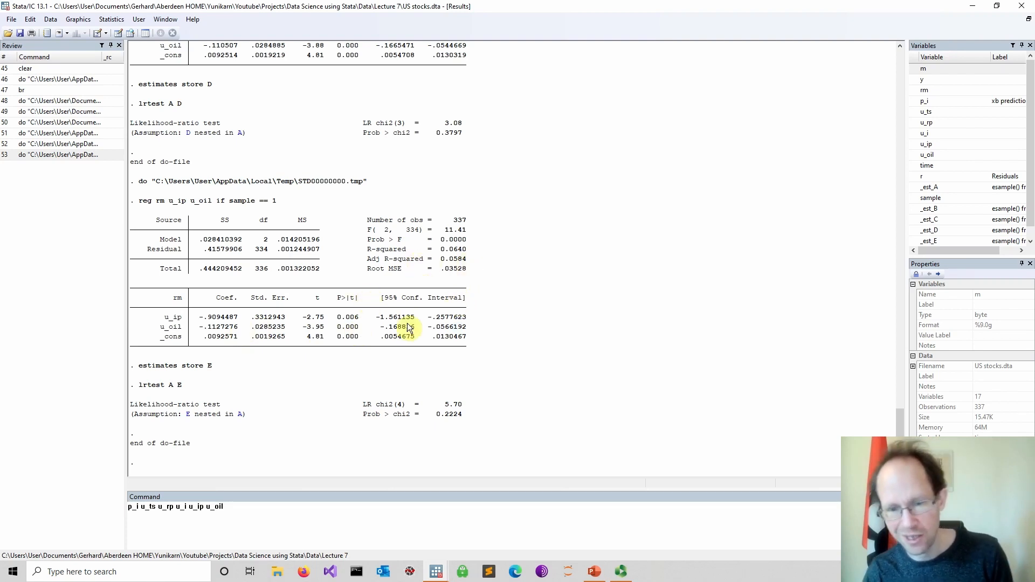
# Step: Add "estimates table A B C D E, star" on line 34 of the do-file, below the model E block
pyautogui.click(437, 571)
pyautogui.click(463, 525)
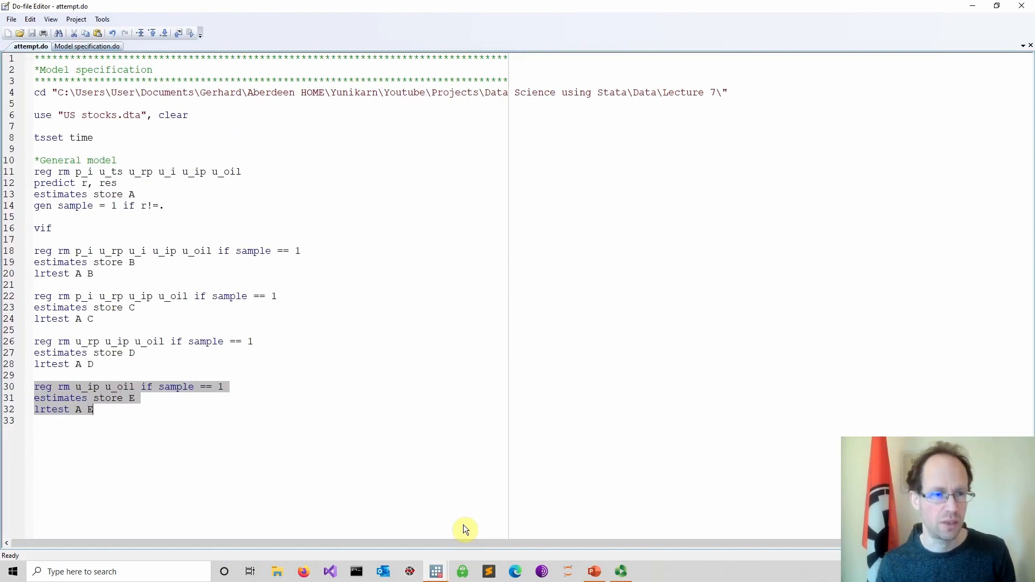
pyautogui.click(218, 380)
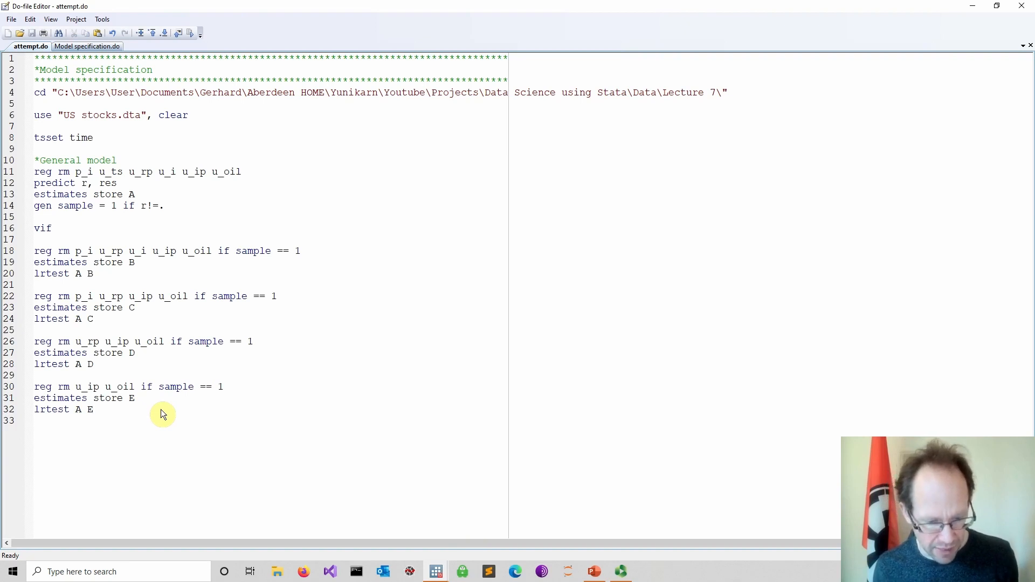
pyautogui.press('Return')
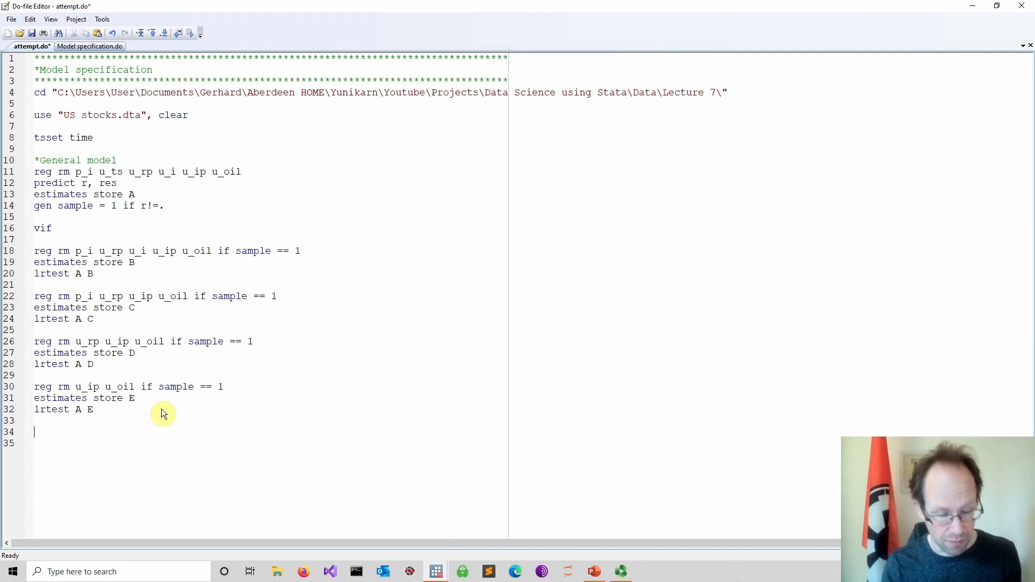
pyautogui.write('E')
pyautogui.press('BackSpace')
pyautogui.write('estim')
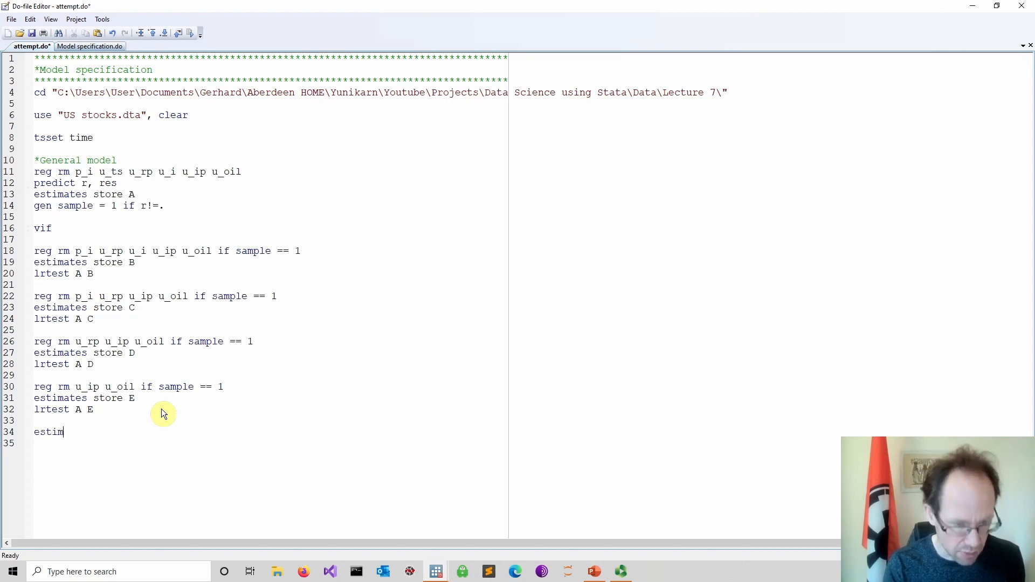
pyautogui.write('ates table')
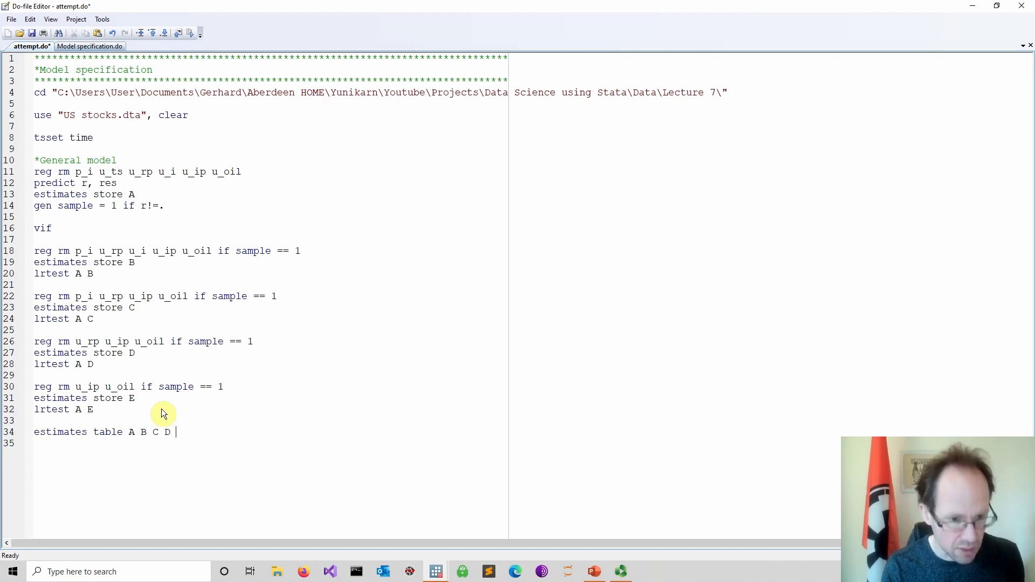
pyautogui.write('A B C D E, star')
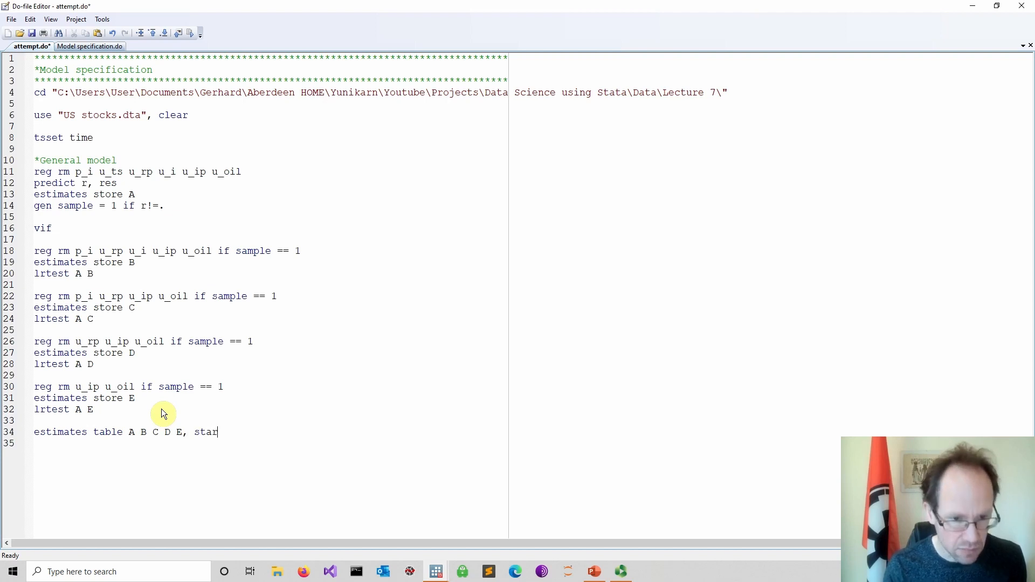
# Step: Extend the estimates table command on line 34 with the options "b(%9.3f) stats(N aic bic)"
pyautogui.write(' b(')
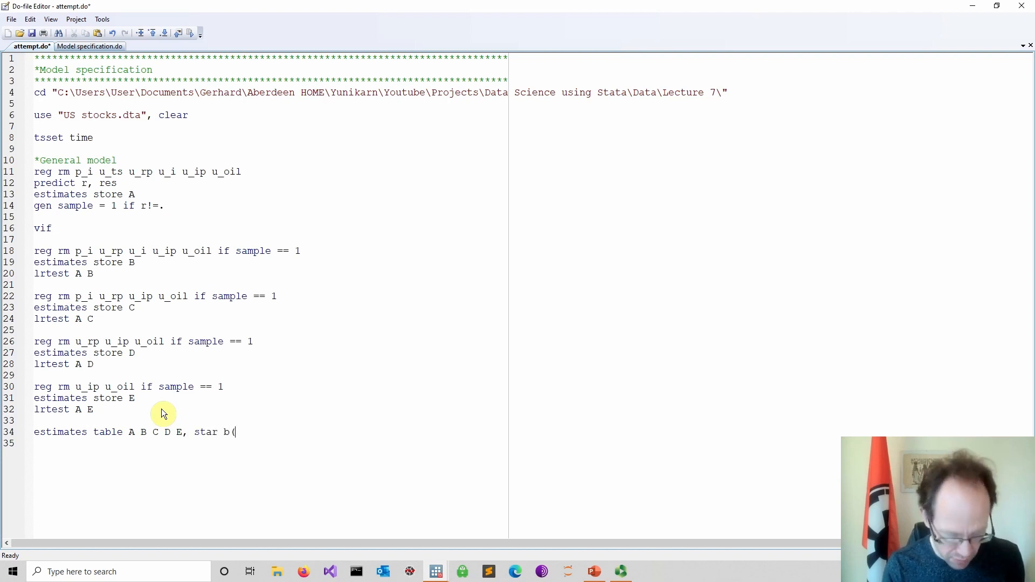
pyautogui.write('%9.3f) stats')
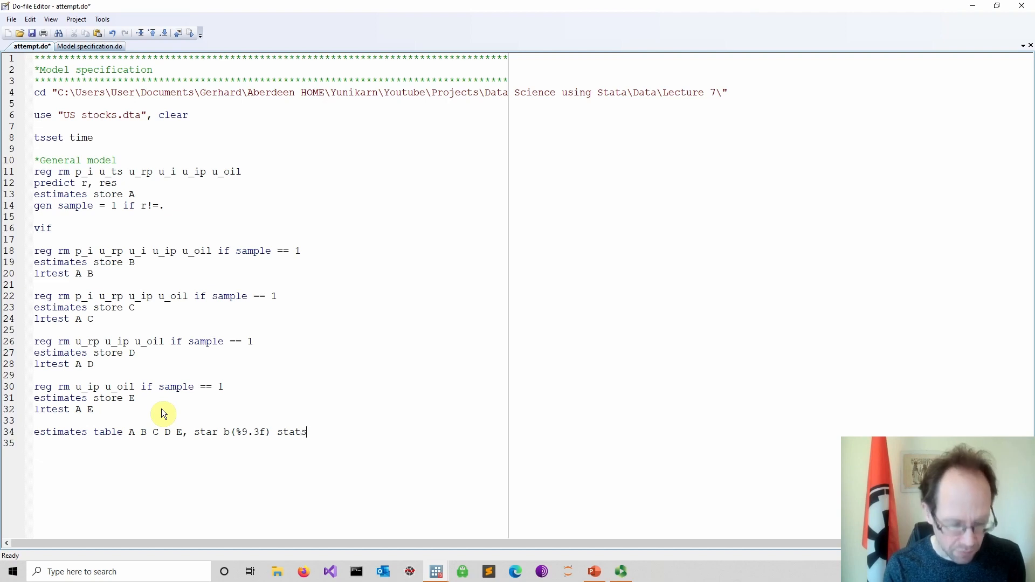
pyautogui.write('(N aic bic)')
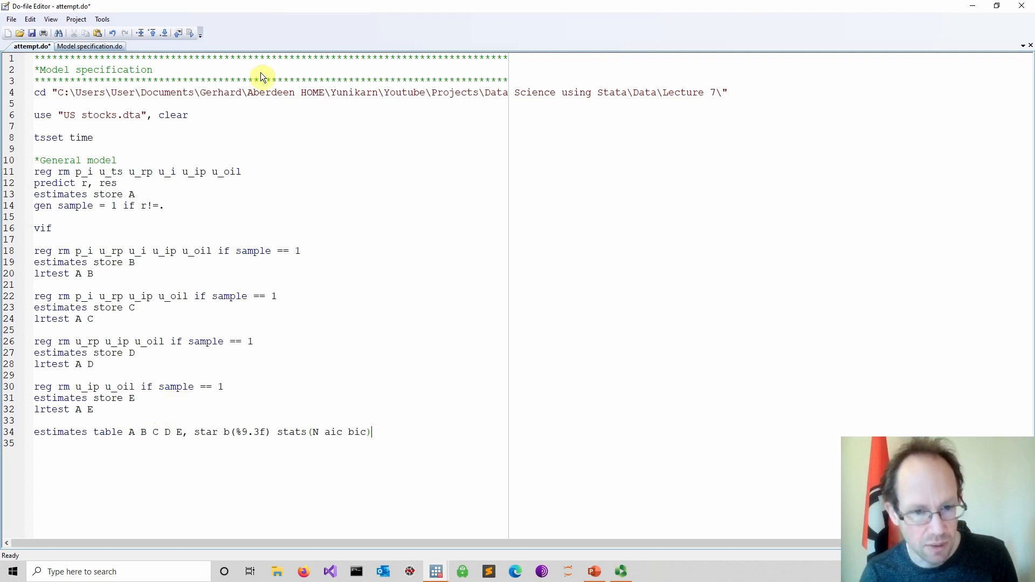
# Step: Save the do-file, run it in full, and bring up the results with the table of models A to E
pyautogui.click(32, 33)
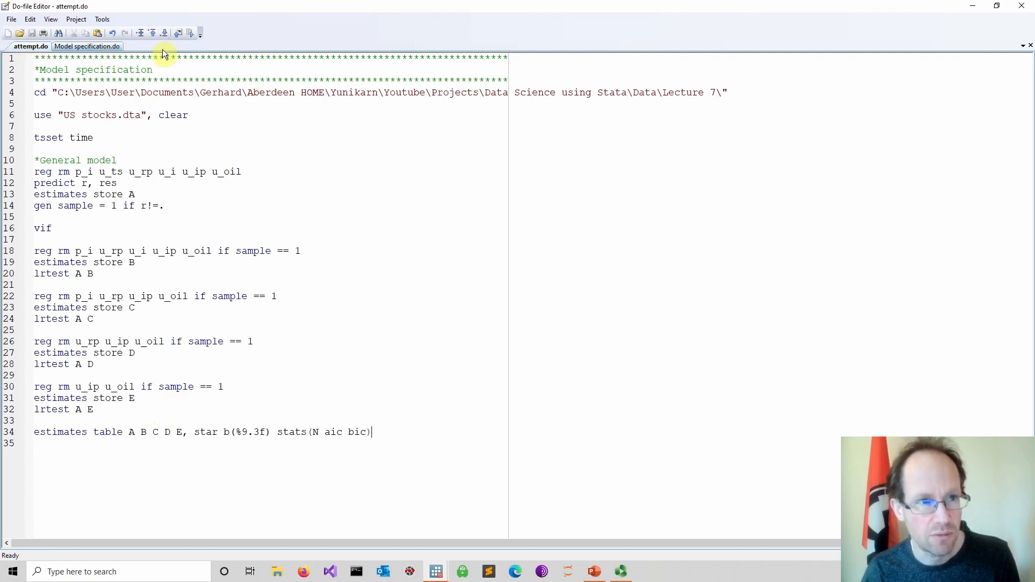
pyautogui.moveTo(434, 570)
pyautogui.click(417, 554)
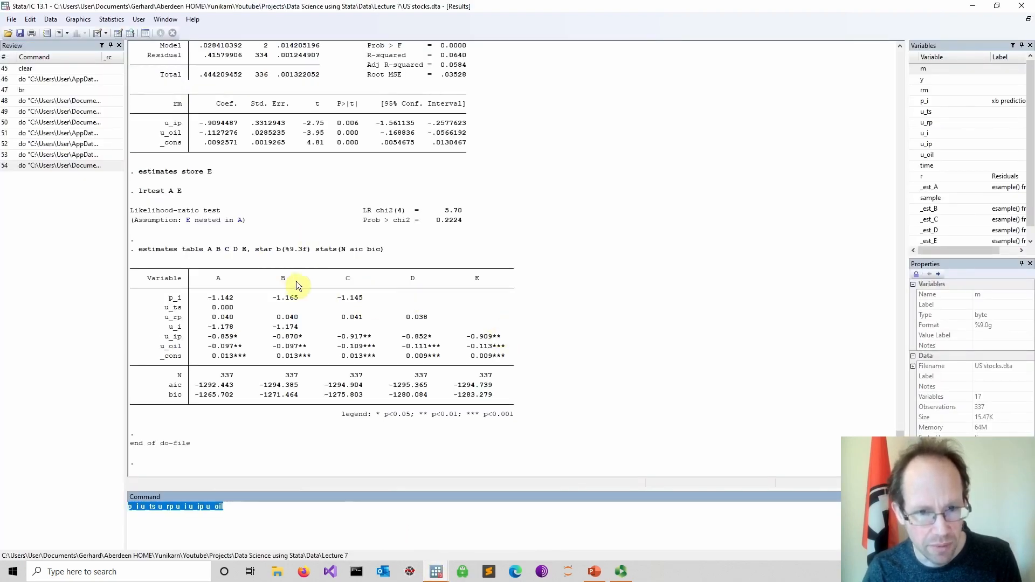
# Step: Examine the comparison table of models A to E, including the u_ts coefficient, the aic row and model E's bic
pyautogui.moveTo(134, 269); pyautogui.dragTo(533, 411)
pyautogui.click(406, 334)
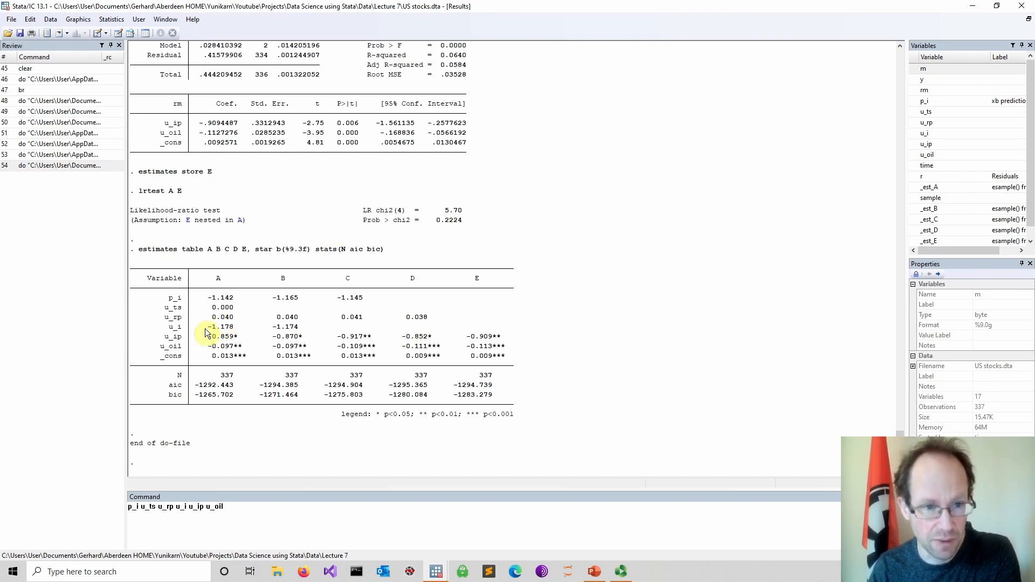
pyautogui.moveTo(164, 309); pyautogui.dragTo(352, 302)
pyautogui.click(375, 320)
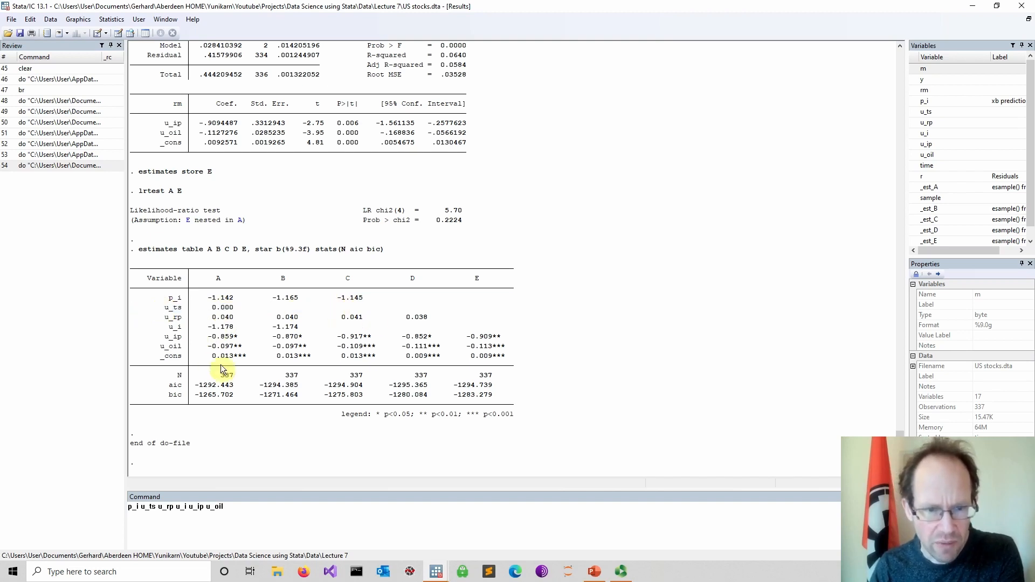
pyautogui.moveTo(169, 387); pyautogui.dragTo(496, 386)
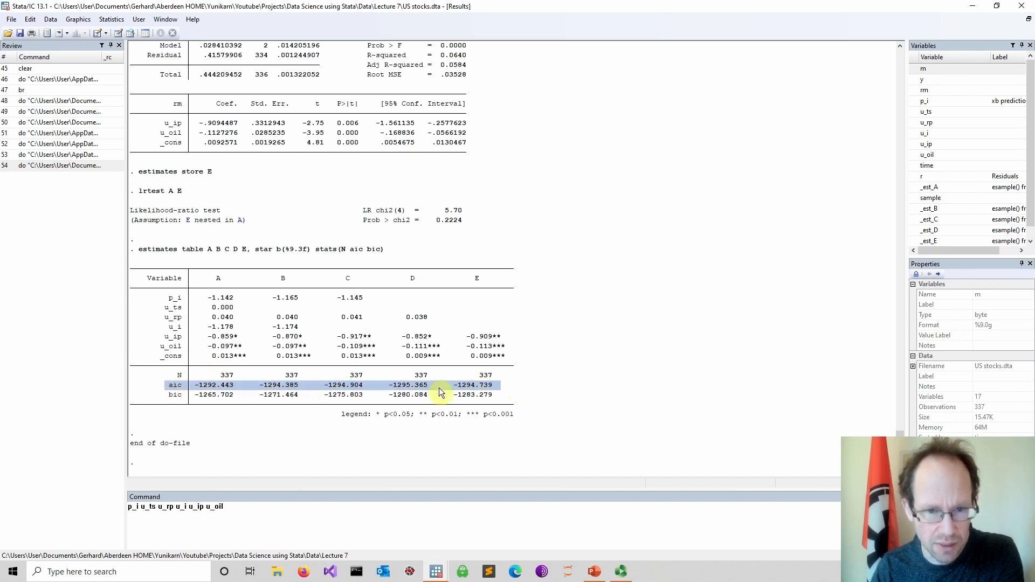
pyautogui.click(412, 386)
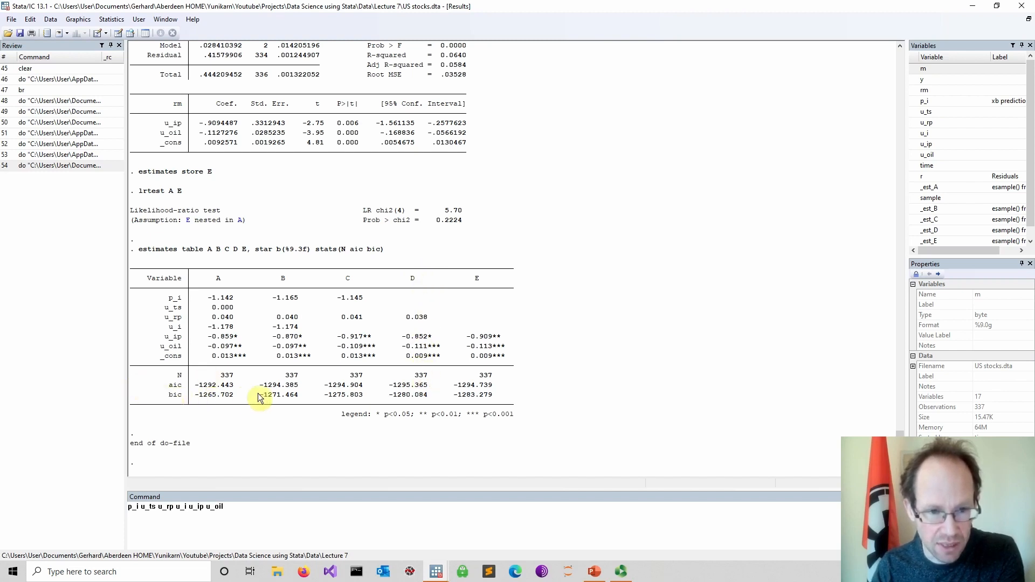
pyautogui.moveTo(459, 396); pyautogui.dragTo(499, 400)
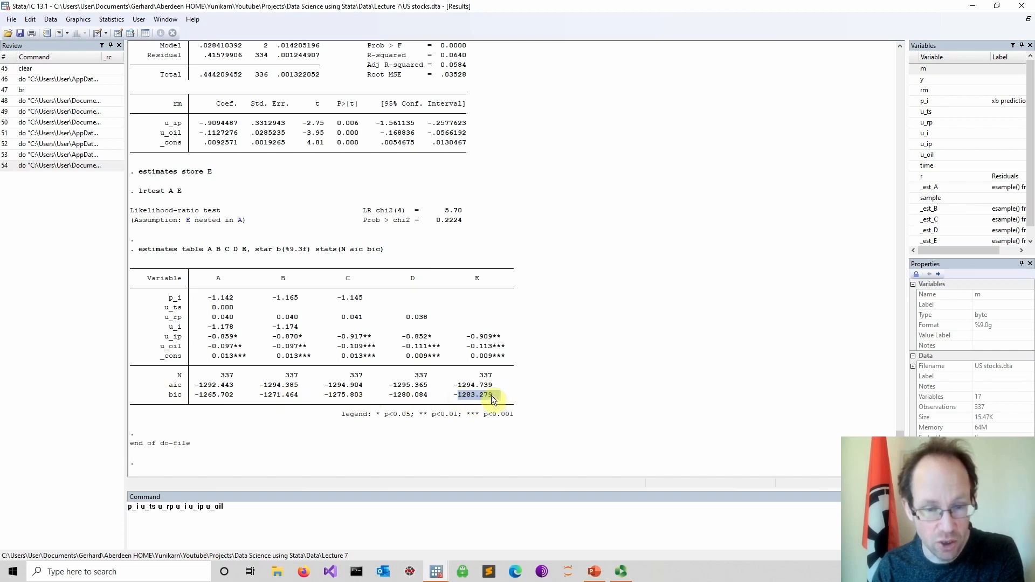